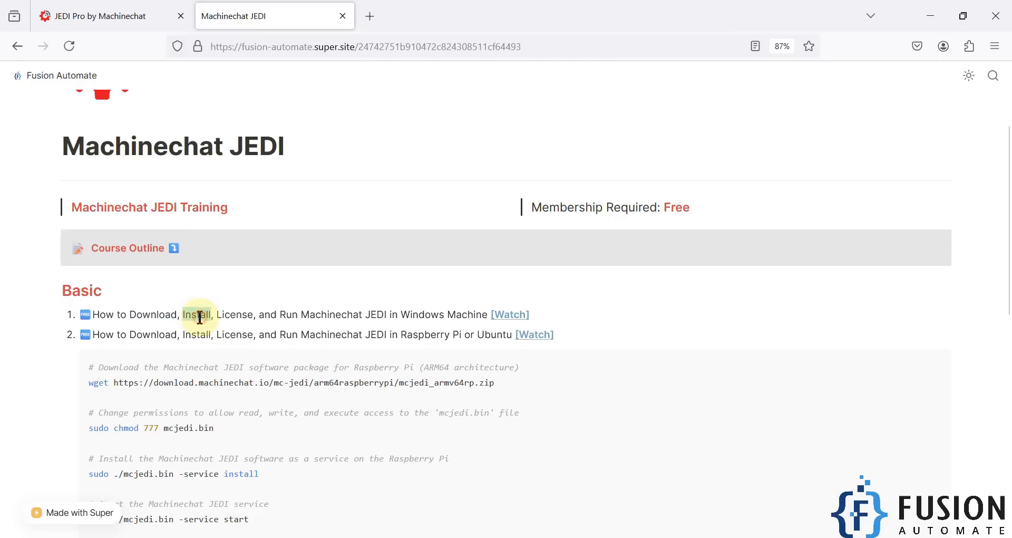
- Scroll the Machinechat JEDI course page on Super down to the Data Collectors lesson
{"action": "double_click", "coordinate": [225, 317]}
{"action": "left_click", "coordinate": [287, 317]}
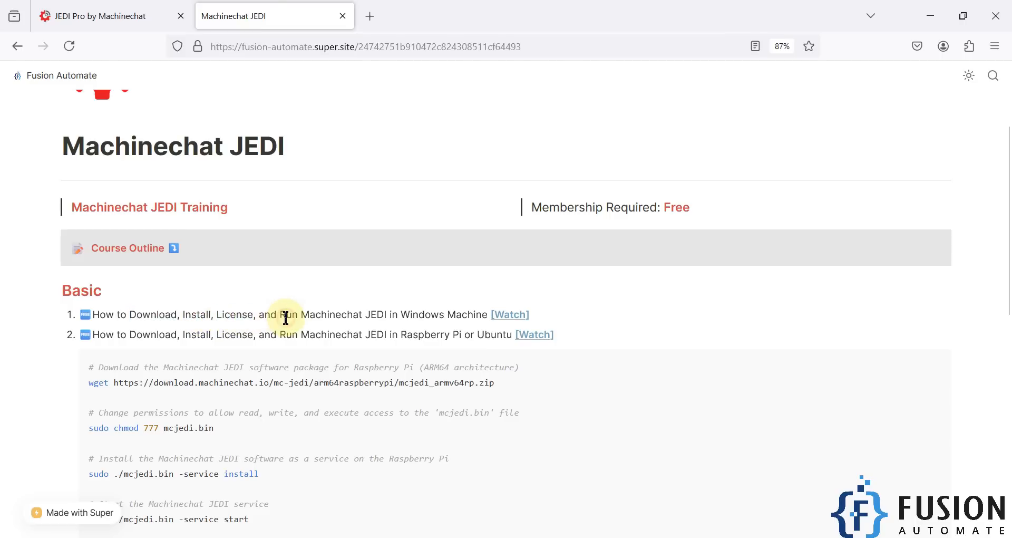
{"action": "left_click", "coordinate": [79, 15]}
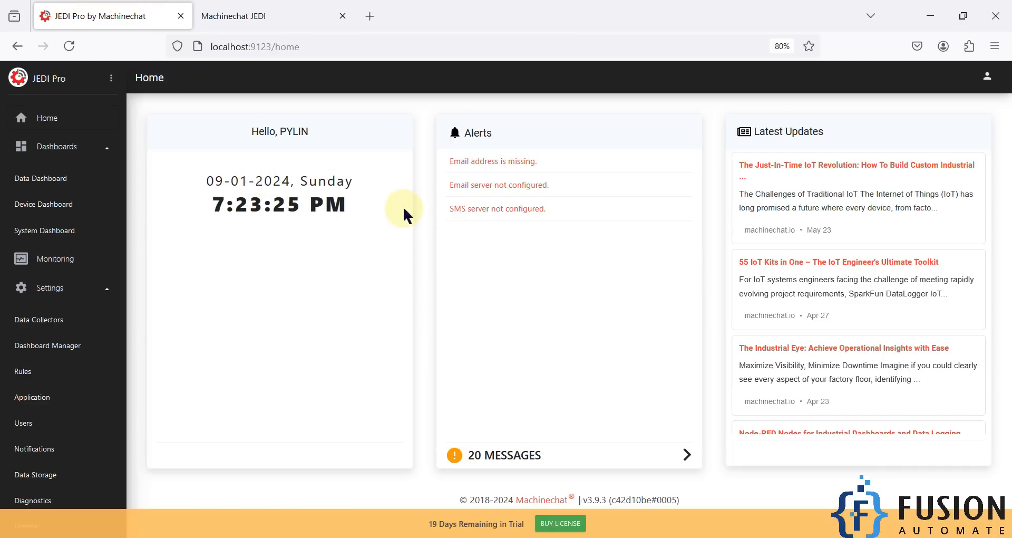
{"action": "left_click", "coordinate": [290, 20]}
{"action": "scroll", "coordinate": [328, 140], "scroll_direction": "down", "scroll_amount": 6}
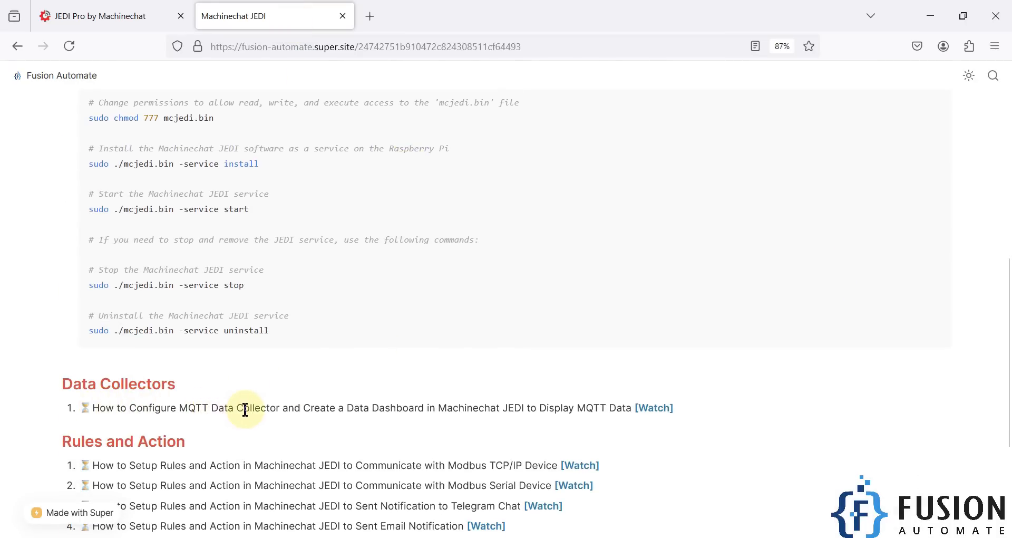
- Return to the JEDI Pro home dashboard tab at localhost:9123
{"action": "left_click", "coordinate": [154, 16]}
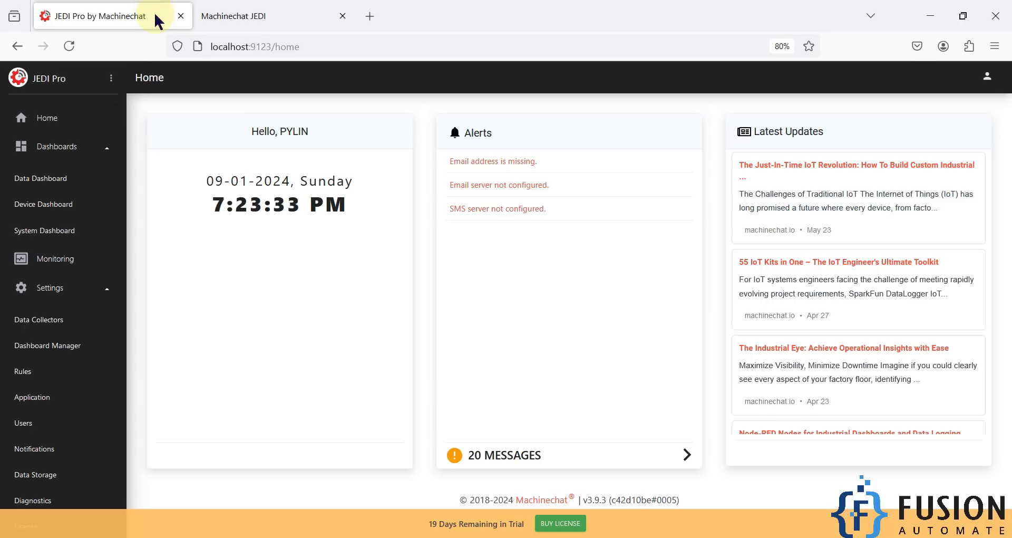
{"action": "left_click", "coordinate": [242, 13]}
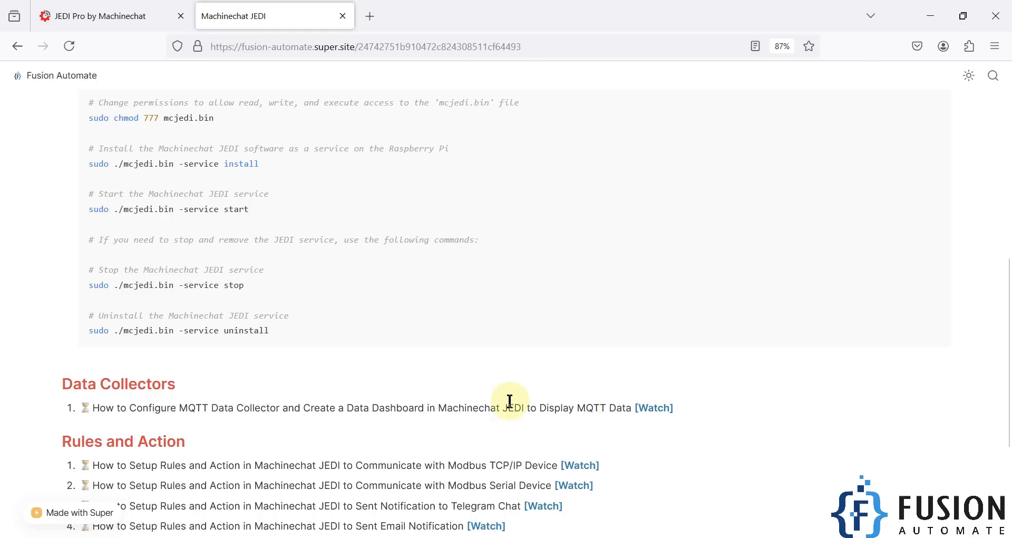
{"action": "mouse_move", "coordinate": [110, 6]}
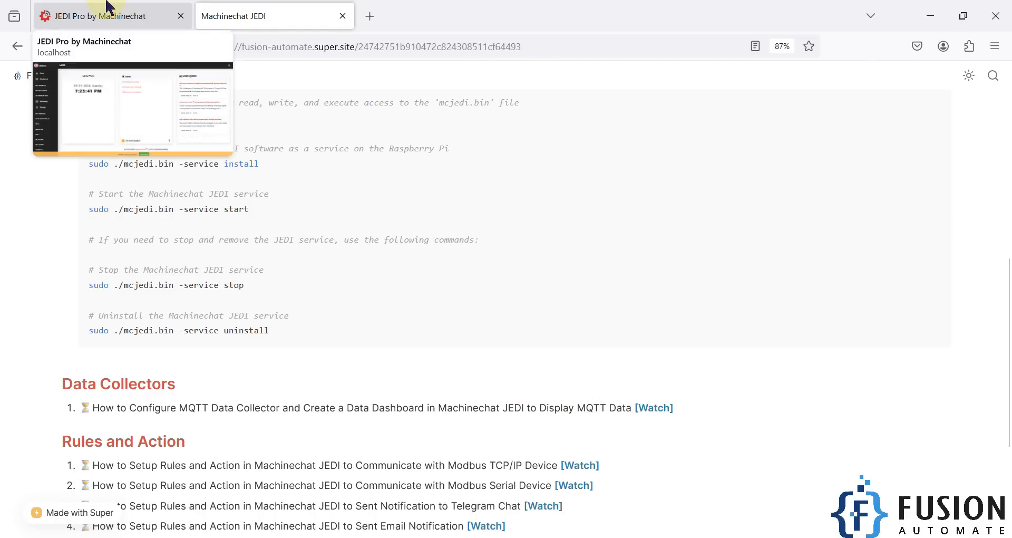
{"action": "left_click", "coordinate": [109, 6]}
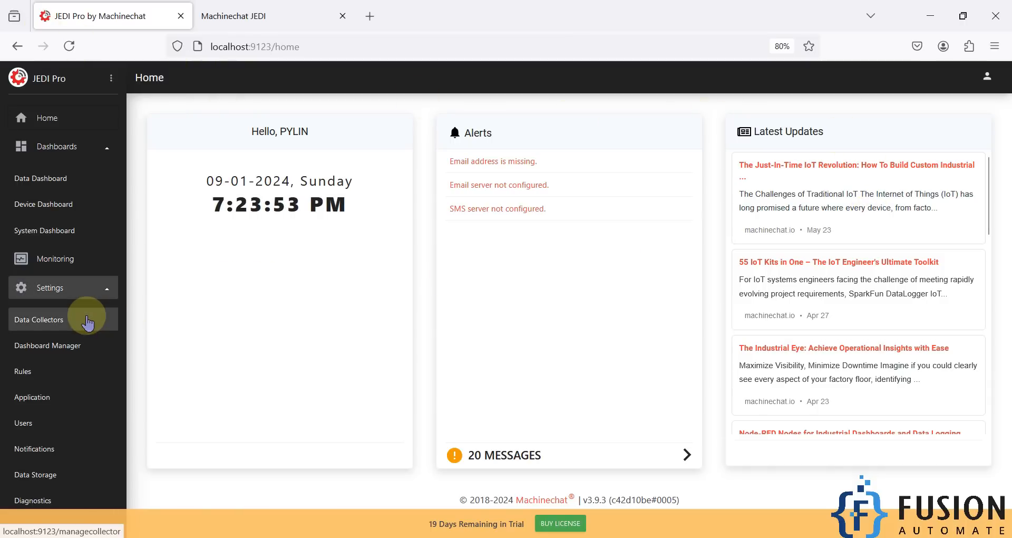
- Go to Settings > Data Collectors and begin adding a new collector
{"action": "left_click", "coordinate": [66, 294]}
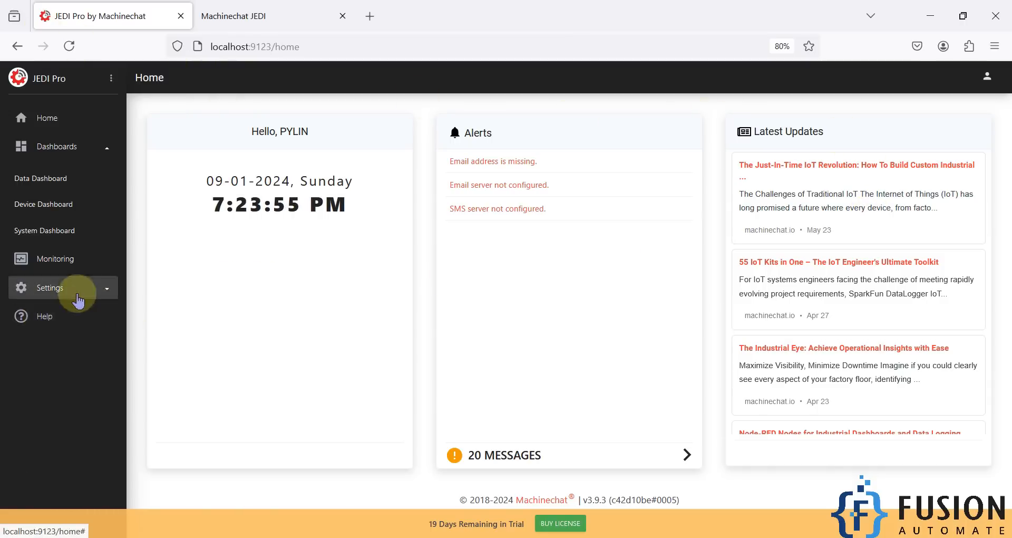
{"action": "left_click", "coordinate": [103, 289]}
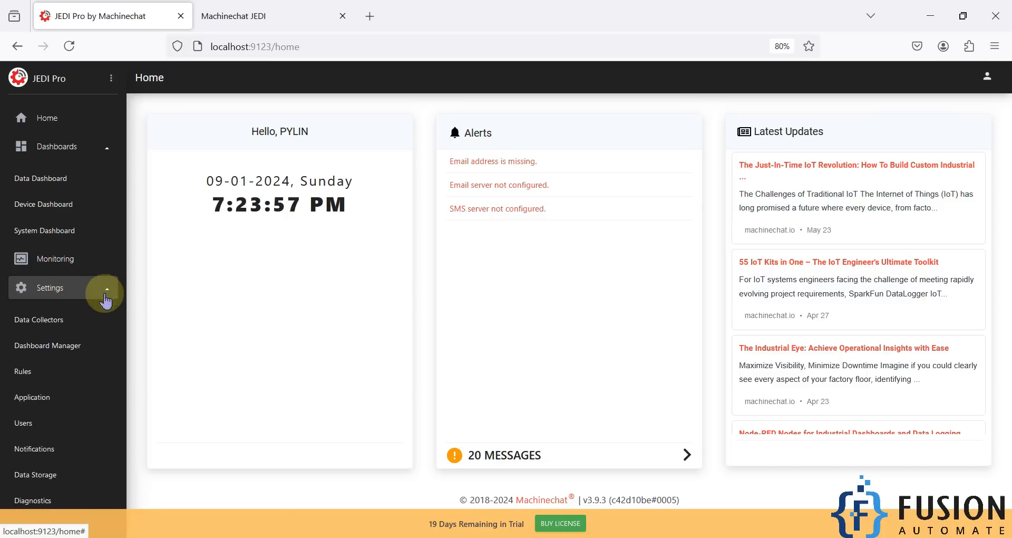
{"action": "left_click", "coordinate": [60, 327]}
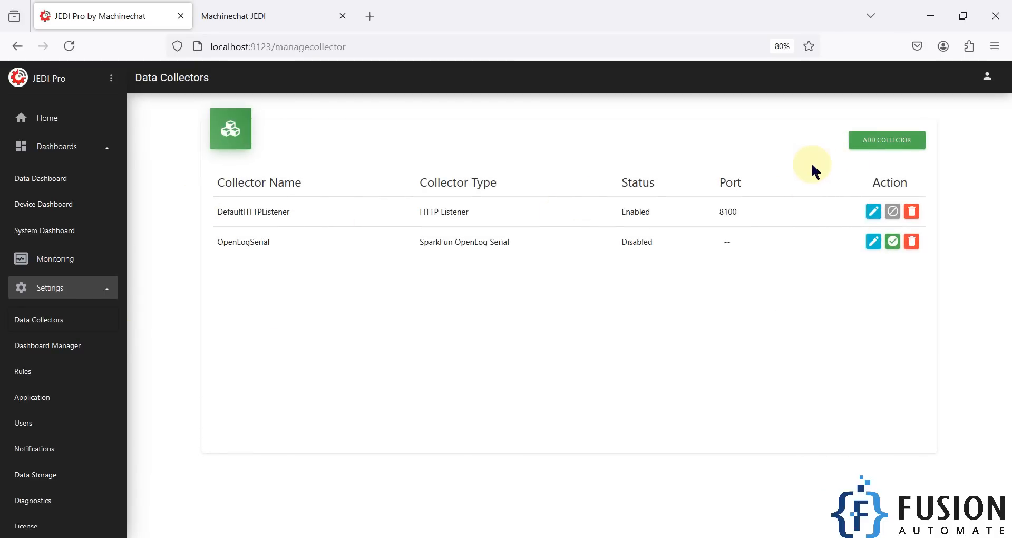
{"action": "left_click", "coordinate": [886, 142]}
- Name the collector MQTT_Data_Collector and set its type to MQTT Broker
{"action": "left_click", "coordinate": [396, 156]}
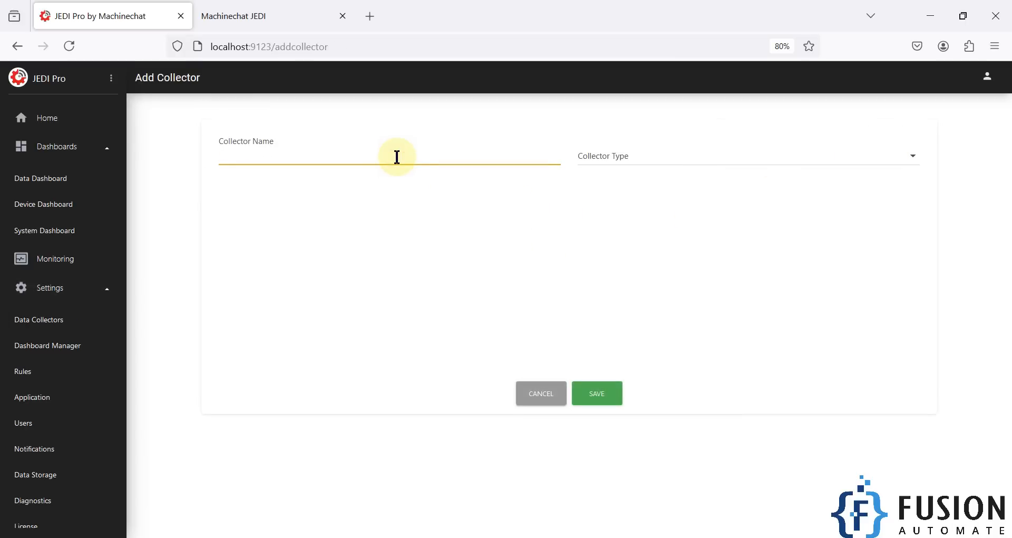
{"action": "type", "text": "MQTT_Data_Collector"}
{"action": "left_click", "coordinate": [599, 161]}
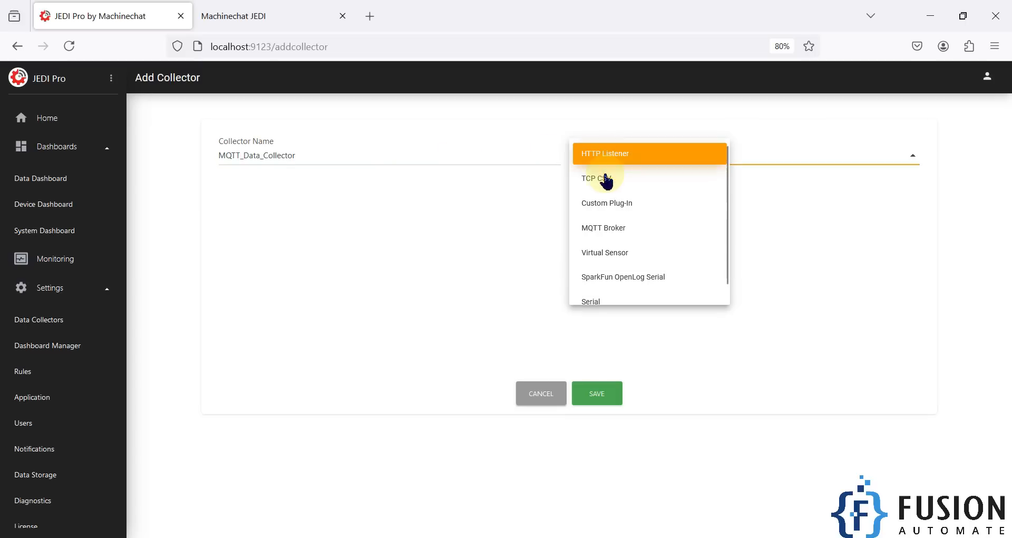
{"action": "left_click", "coordinate": [637, 227]}
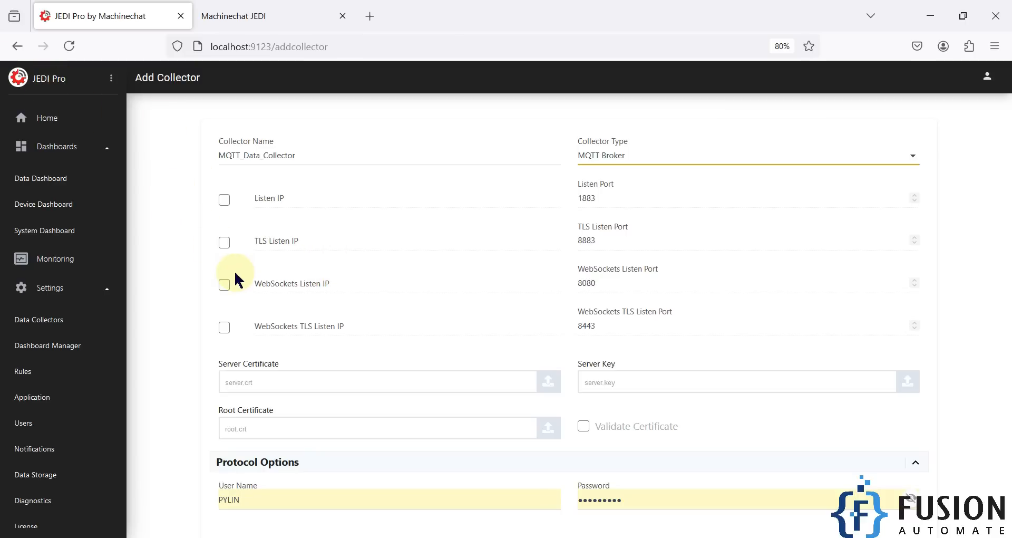
- Set the collector to listen on 127.0.0.1 port 1883, then launch Task Manager
{"action": "left_click", "coordinate": [224, 200]}
{"action": "left_click", "coordinate": [266, 199]}
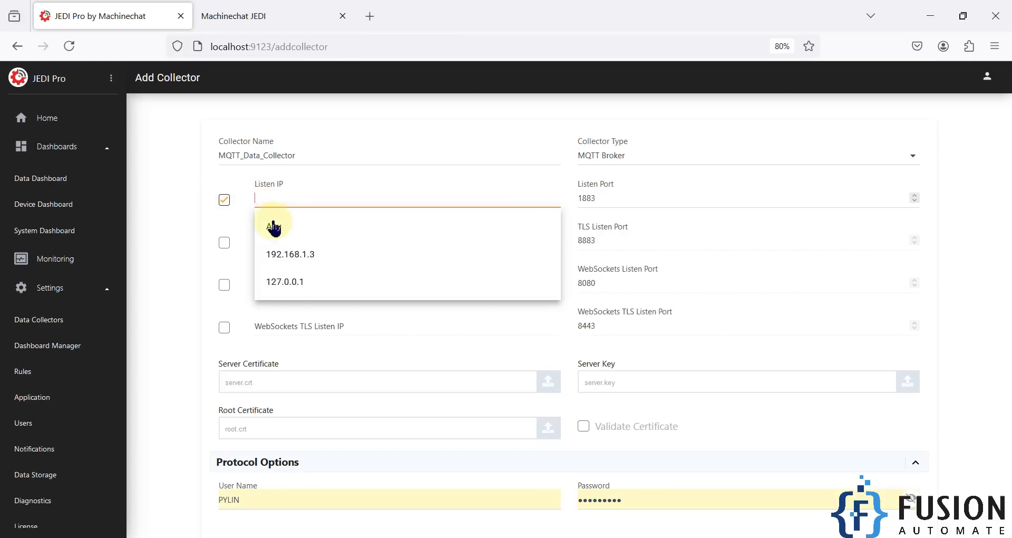
{"action": "left_click", "coordinate": [301, 282]}
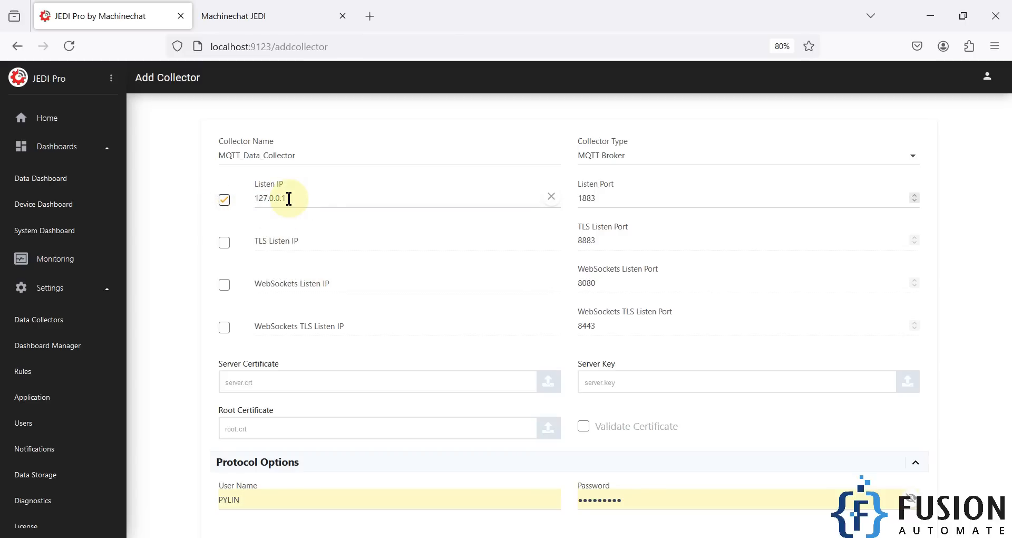
{"action": "left_click_drag", "start_coordinate": [611, 202], "coordinate": [565, 201]}
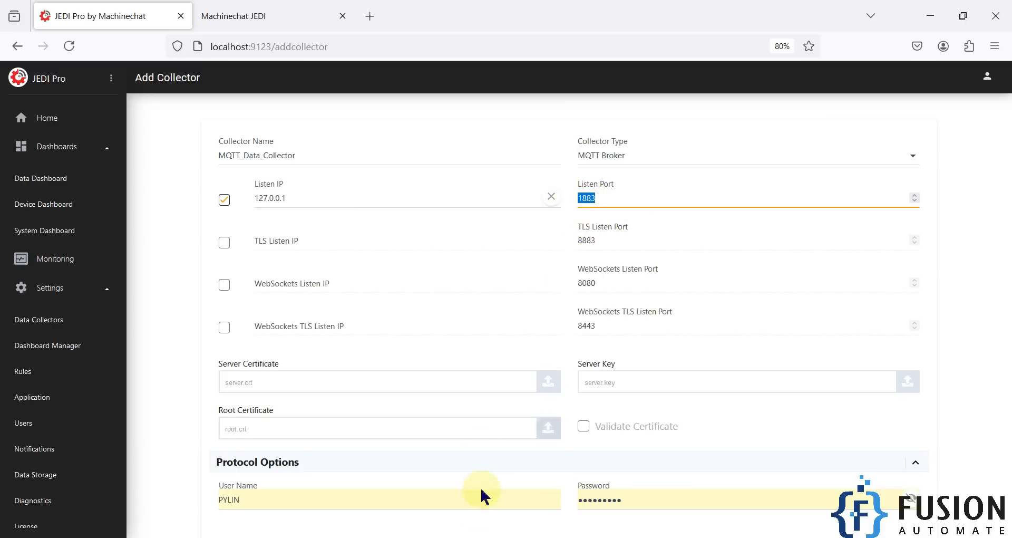
{"action": "right_click", "coordinate": [503, 537]}
{"action": "left_click", "coordinate": [522, 506]}
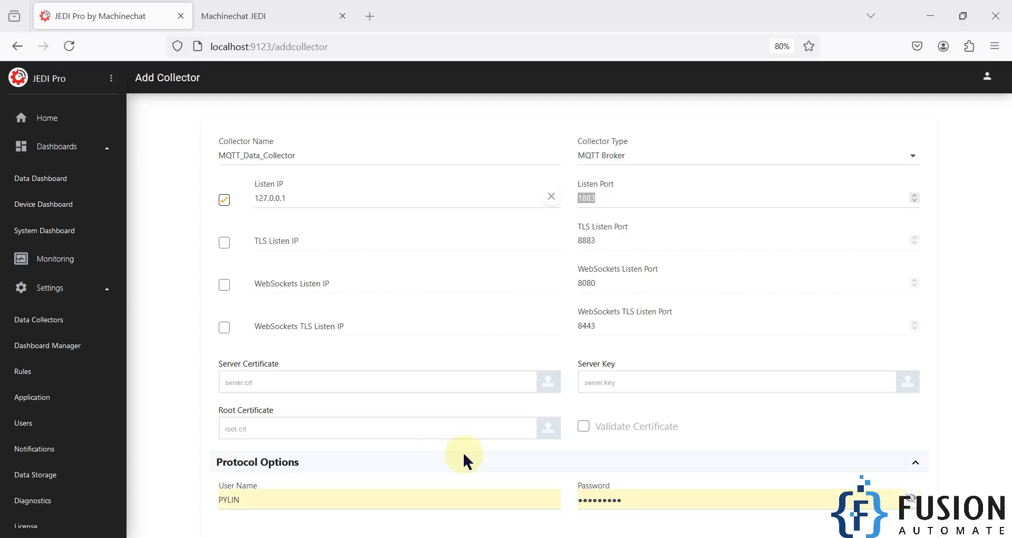
- Find the mosquitto (Mosquitto Broker) service under Services, confirm it is Stopped, then close Task Manager
{"action": "left_click", "coordinate": [238, 270]}
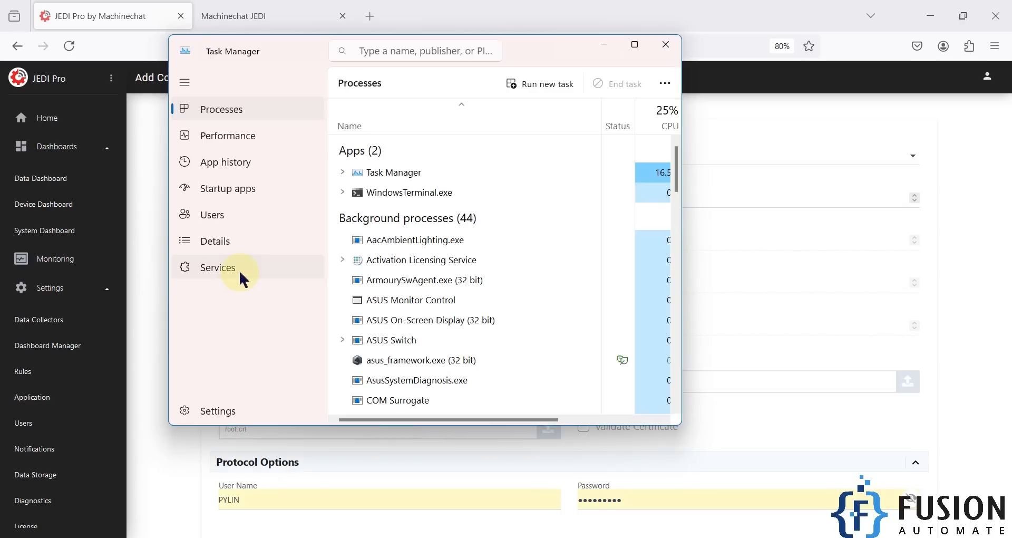
{"action": "left_click", "coordinate": [424, 291]}
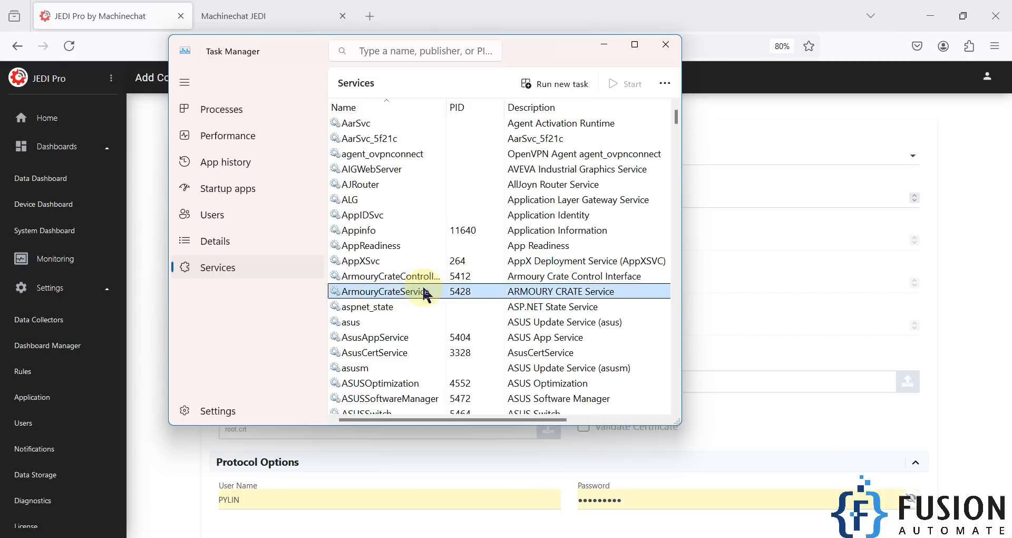
{"action": "type", "text": "mos"}
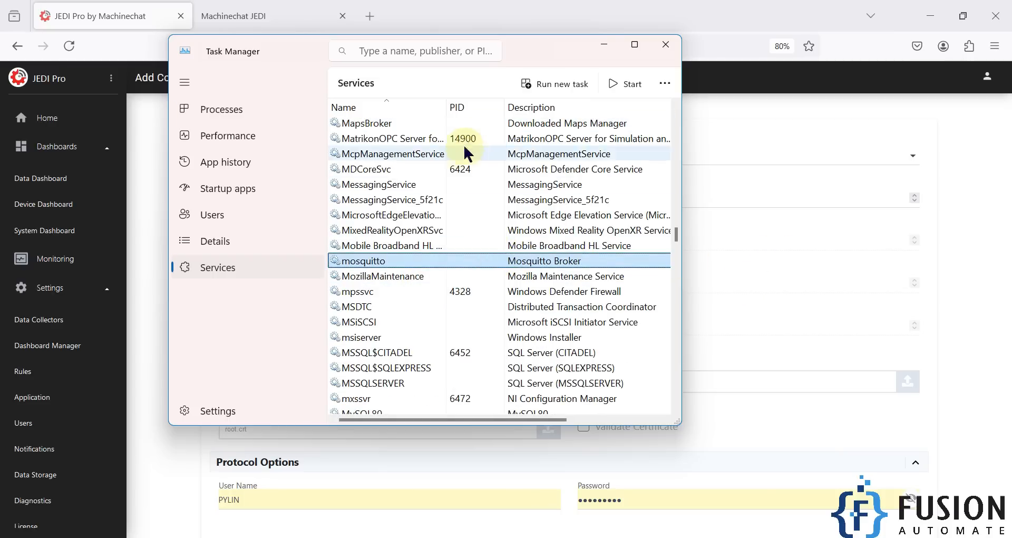
{"action": "left_click", "coordinate": [635, 44]}
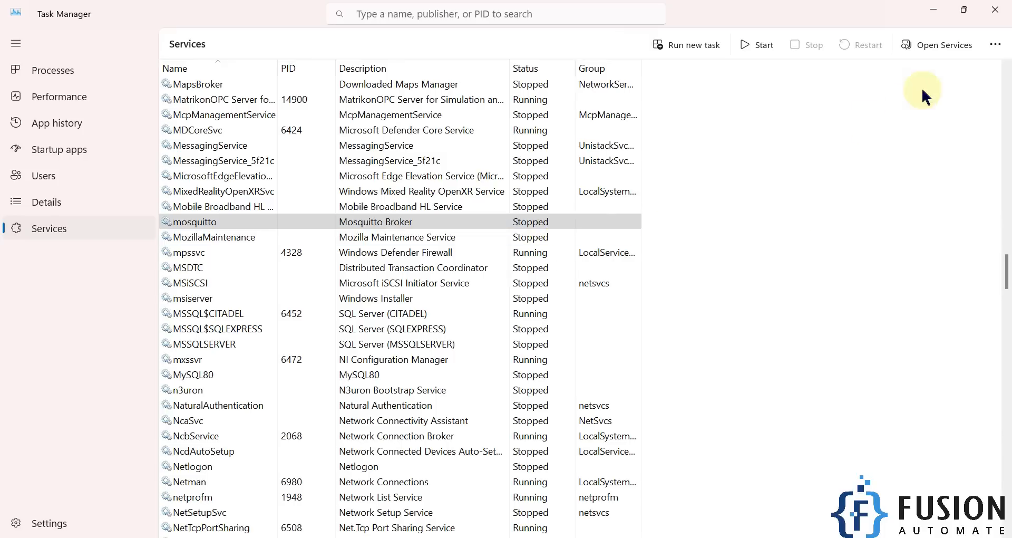
{"action": "left_click", "coordinate": [995, 10]}
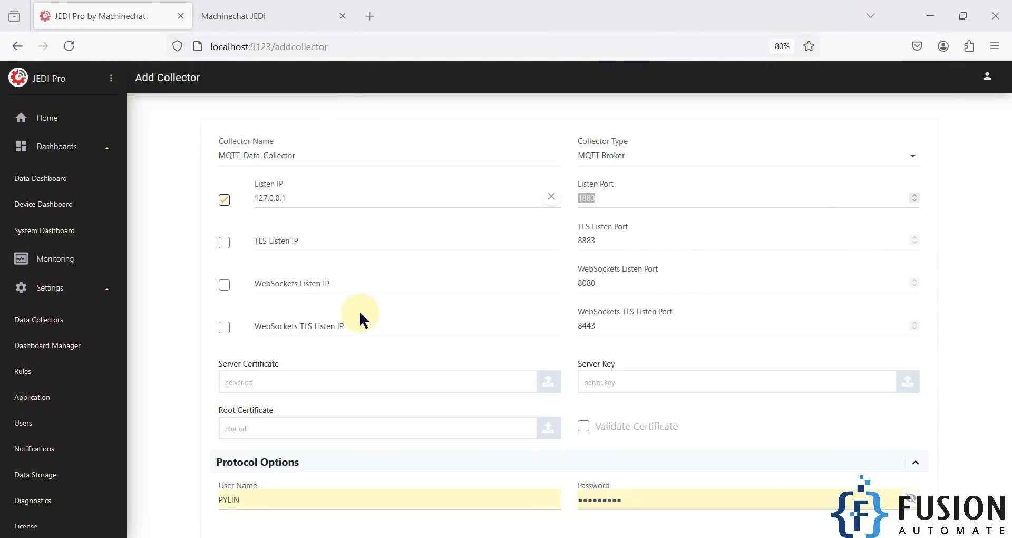
- Clear the User Name and Password in Protocol Options and save MQTT_Data_Collector
{"action": "left_click", "coordinate": [582, 199]}
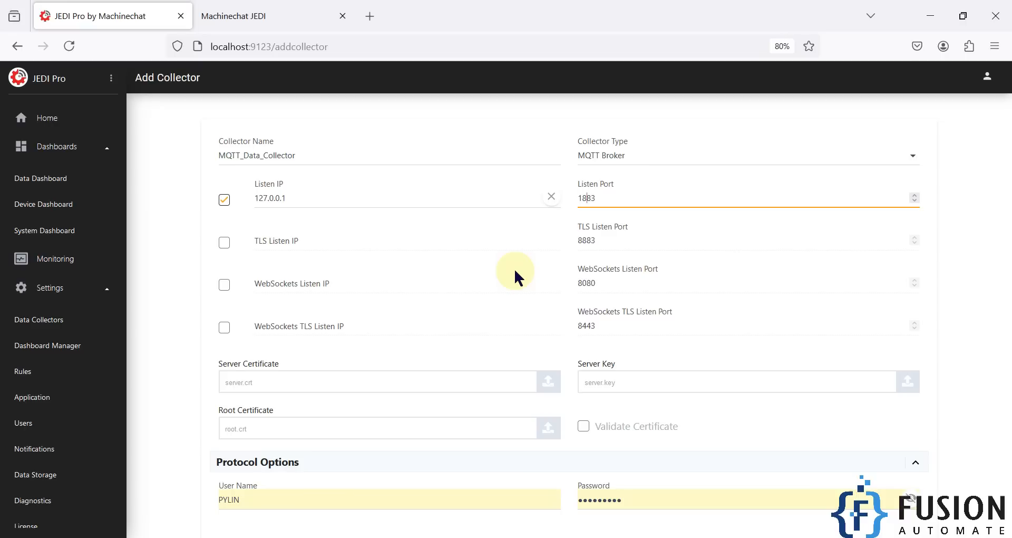
{"action": "scroll", "coordinate": [514, 268], "scroll_direction": "down", "scroll_amount": 1}
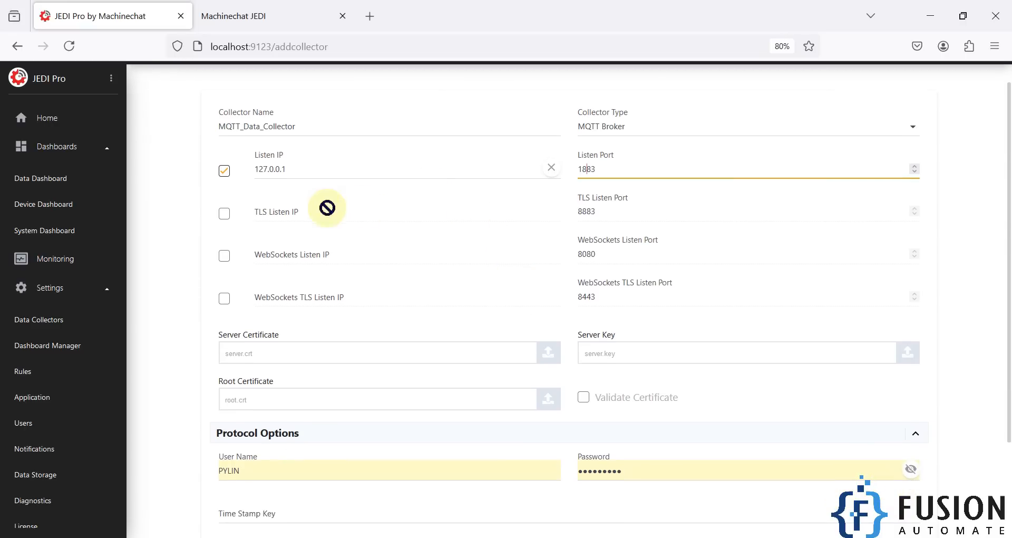
{"action": "scroll", "coordinate": [601, 420], "scroll_direction": "down", "scroll_amount": 2}
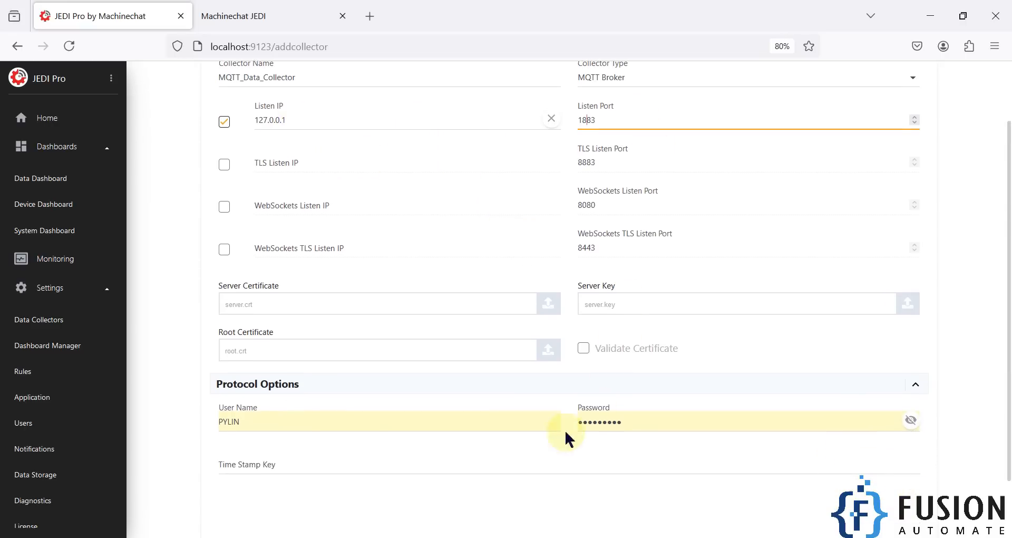
{"action": "double_click", "coordinate": [346, 409]}
{"action": "key", "text": "BackSpace"}
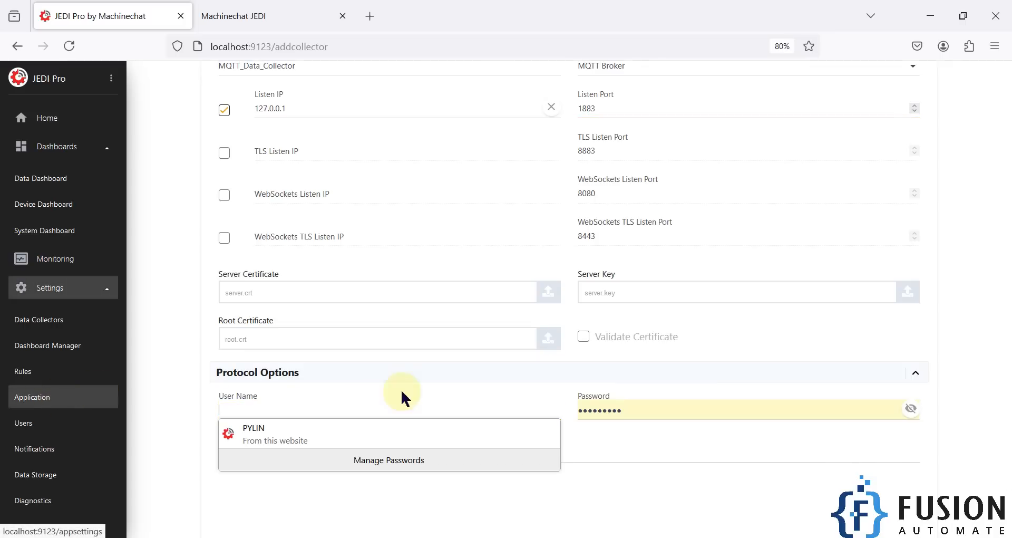
{"action": "double_click", "coordinate": [635, 407]}
{"action": "key", "text": "BackSpace"}
{"action": "scroll", "coordinate": [514, 461], "scroll_direction": "down", "scroll_amount": 2}
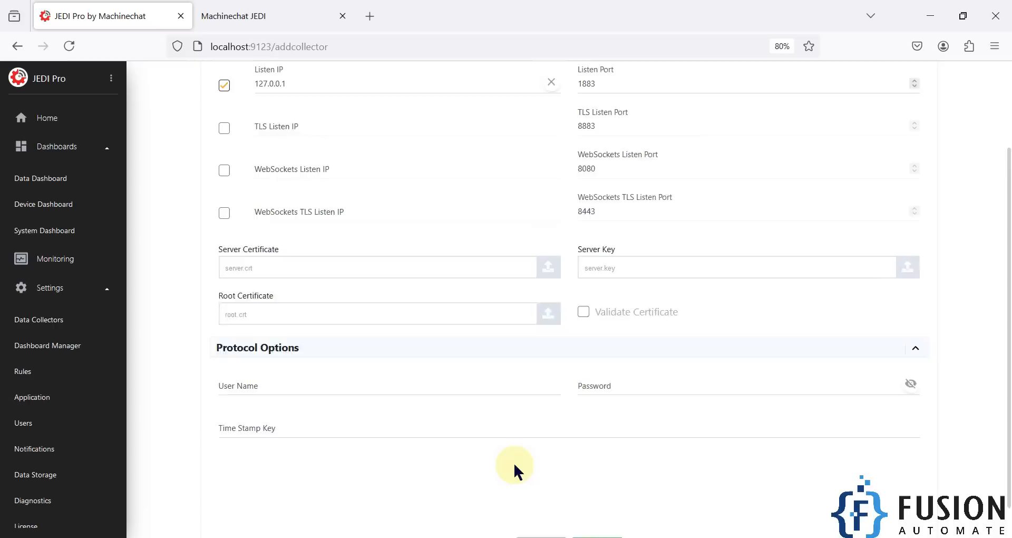
{"action": "left_click", "coordinate": [602, 521]}
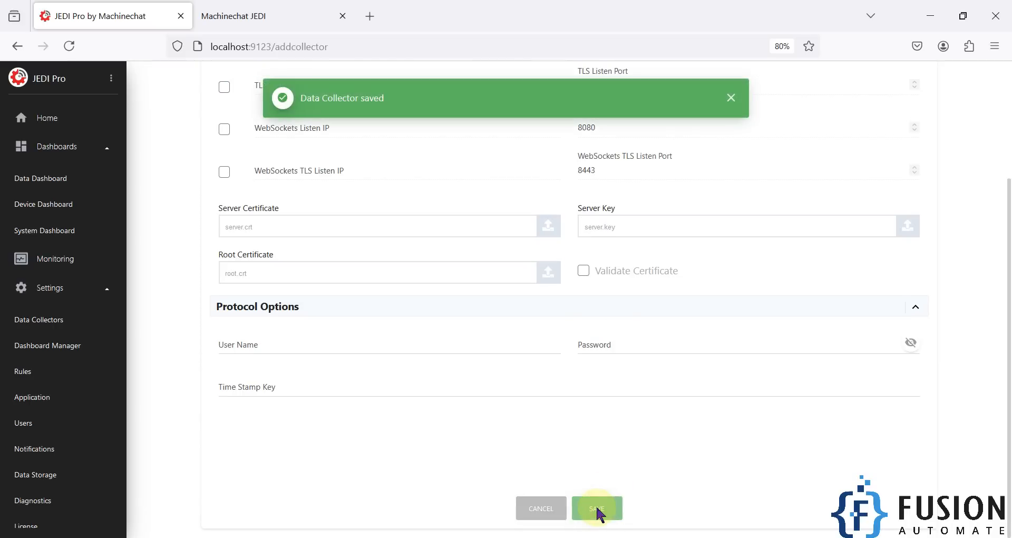
{"action": "scroll", "coordinate": [496, 286], "scroll_direction": "up", "scroll_amount": 3}
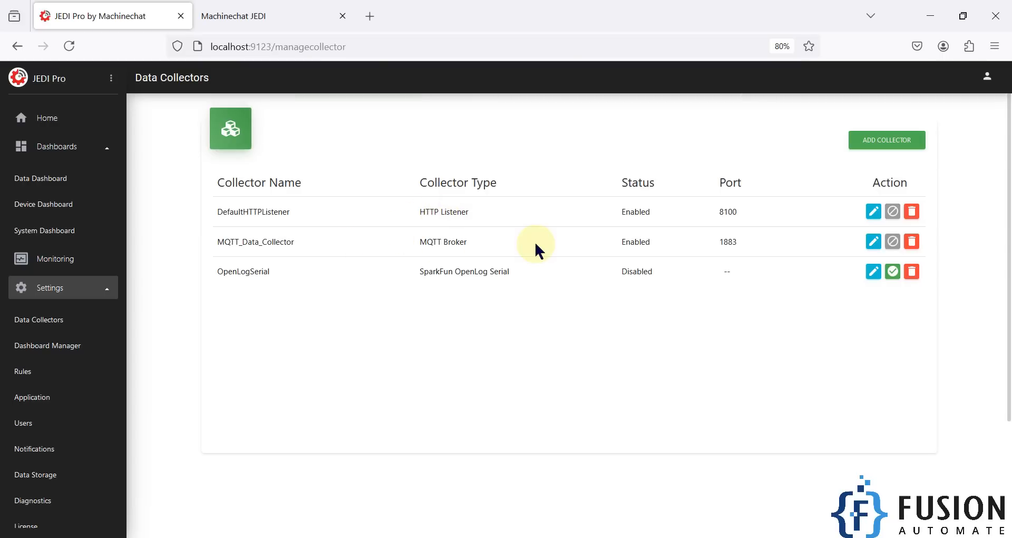
- Launch MQTT Explorer from Windows search using 'mq'
{"action": "double_click", "coordinate": [730, 242]}
{"action": "key", "text": "super"}
{"action": "type", "text": "mq"}
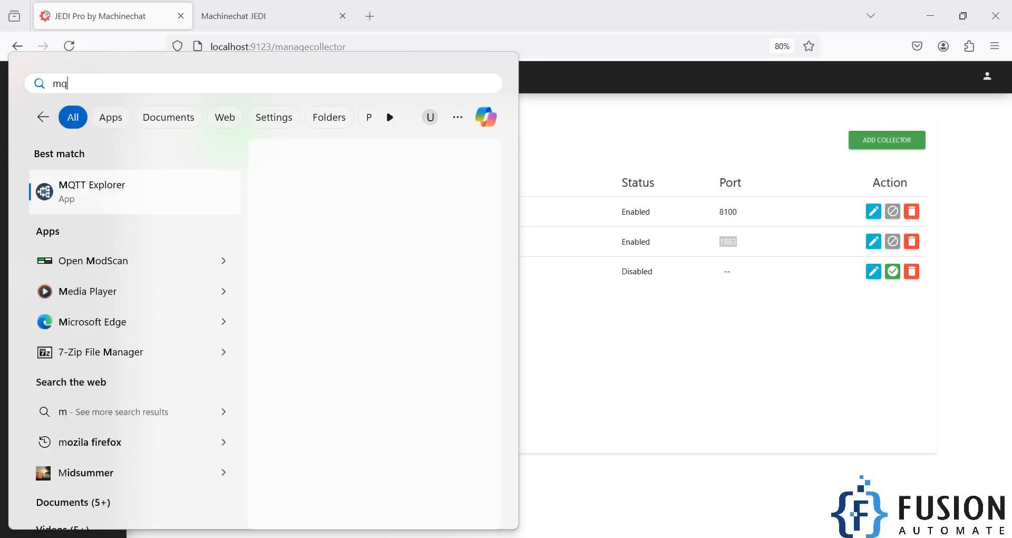
{"action": "key", "text": "Return"}
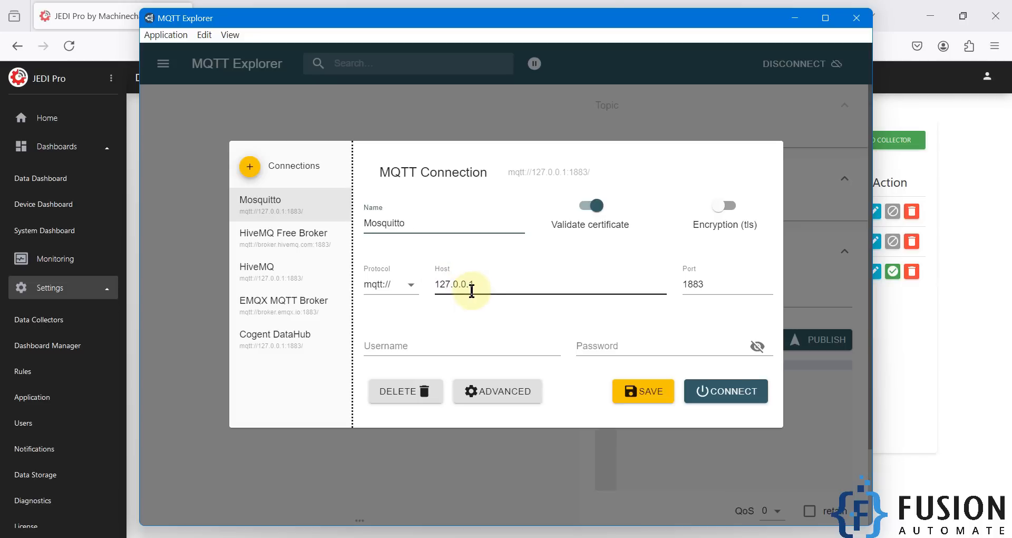
- Confirm host 127.0.0.1 and port 1883, and rename the connection to JEDI
{"action": "left_click_drag", "start_coordinate": [477, 285], "coordinate": [434, 282]}
{"action": "double_click", "coordinate": [694, 283]}
{"action": "double_click", "coordinate": [395, 222]}
{"action": "type", "text": "JEDI"}
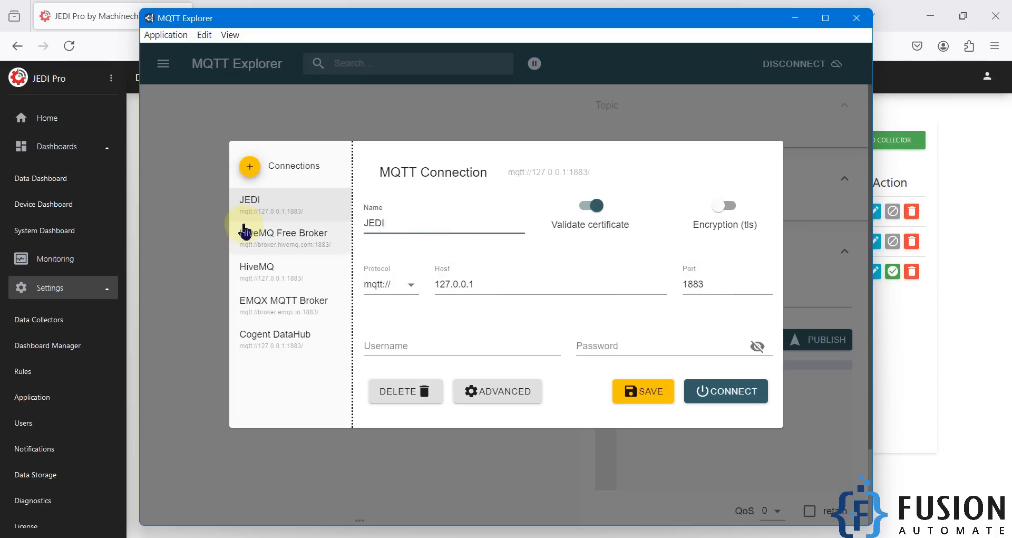
- Connect MQTT Explorer to the JEDI broker and minimize the browser so it shows over the desktop
{"action": "left_click", "coordinate": [751, 395]}
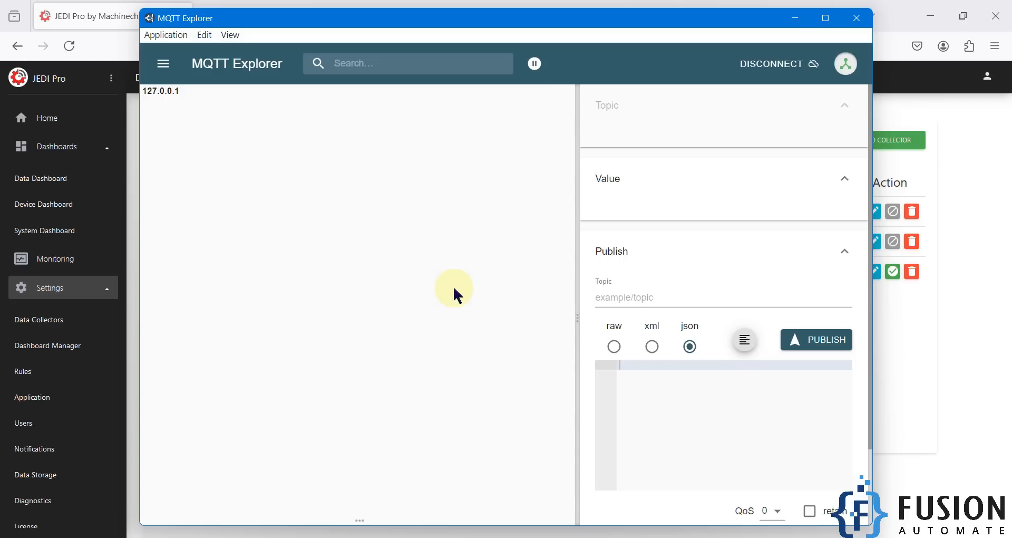
{"action": "left_click", "coordinate": [551, 4]}
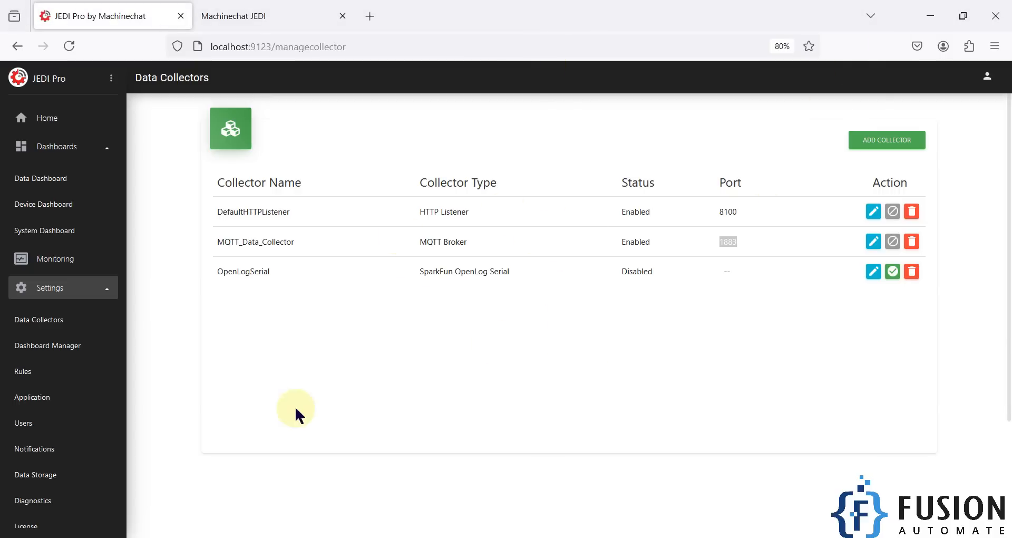
{"action": "left_click", "coordinate": [917, 21]}
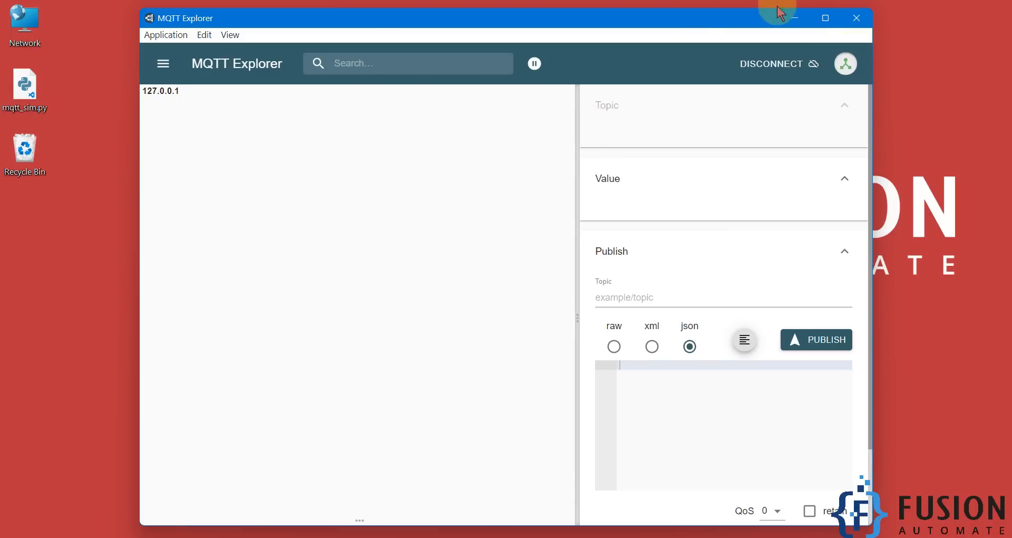
- Open a Command Prompt and change into the Desktop folder with 'cd Desktop'
{"action": "left_click", "coordinate": [55, 78]}
{"action": "left_click", "coordinate": [15, 110]}
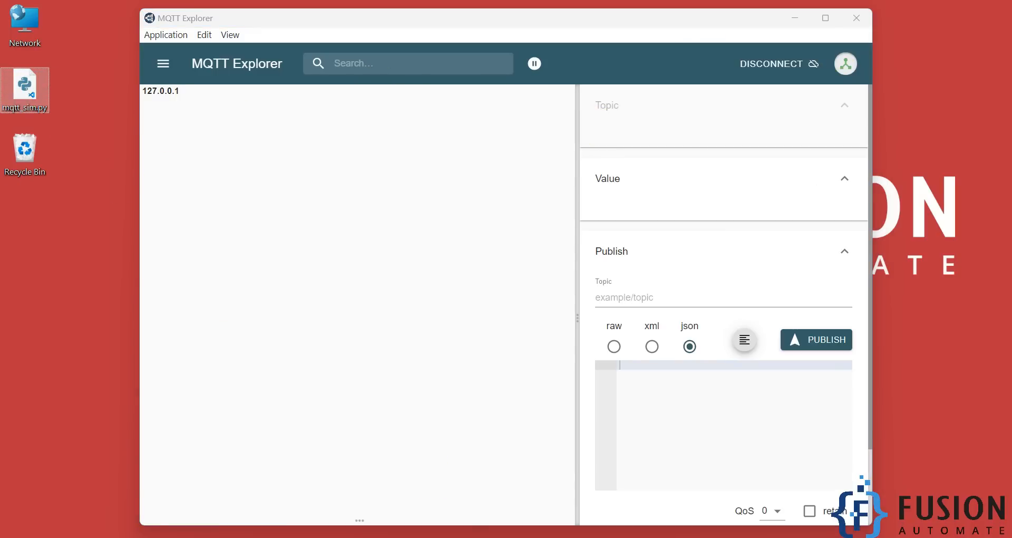
{"action": "left_click", "coordinate": [492, 537]}
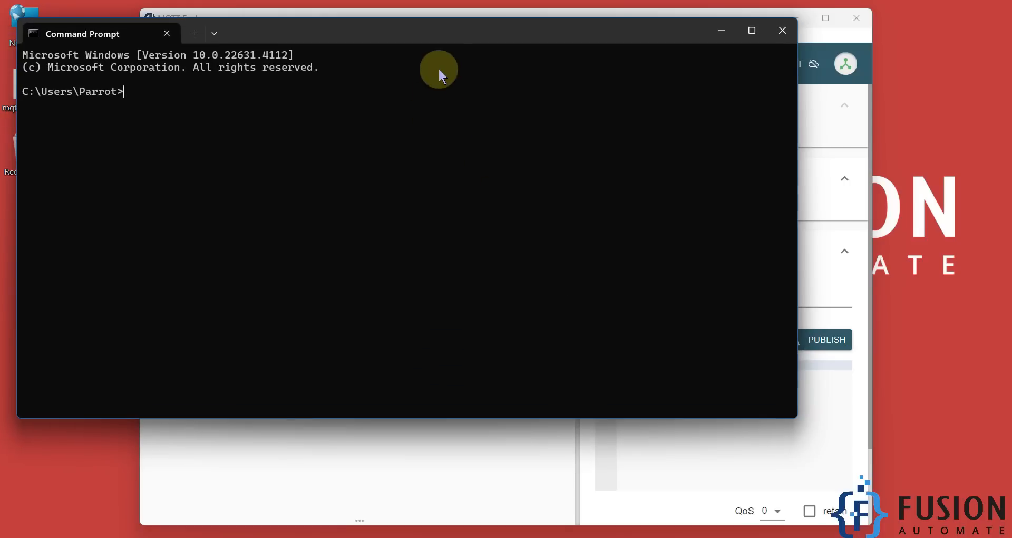
{"action": "left_click_drag", "start_coordinate": [444, 30], "coordinate": [526, 78]}
{"action": "type", "text": "cd Desktop"}
{"action": "key", "text": "Return"}
- Run 'python mqtt_sim.py' and choose option 1 to publish JSON temperature and humidity data
{"action": "type", "text": "python m"}
{"action": "key", "text": "Tab"}
{"action": "key", "text": "Return"}
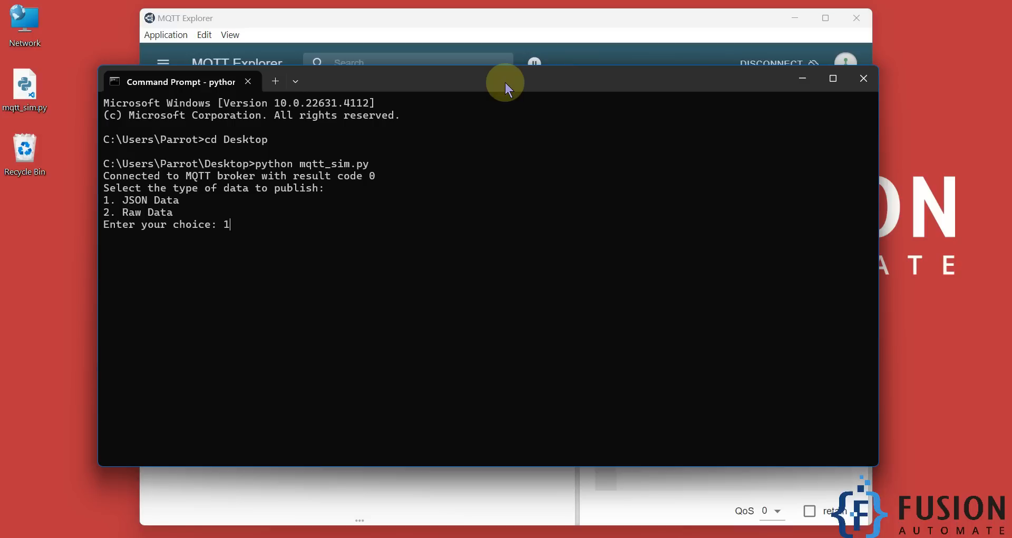
{"action": "type", "text": "1"}
{"action": "key", "text": "Return"}
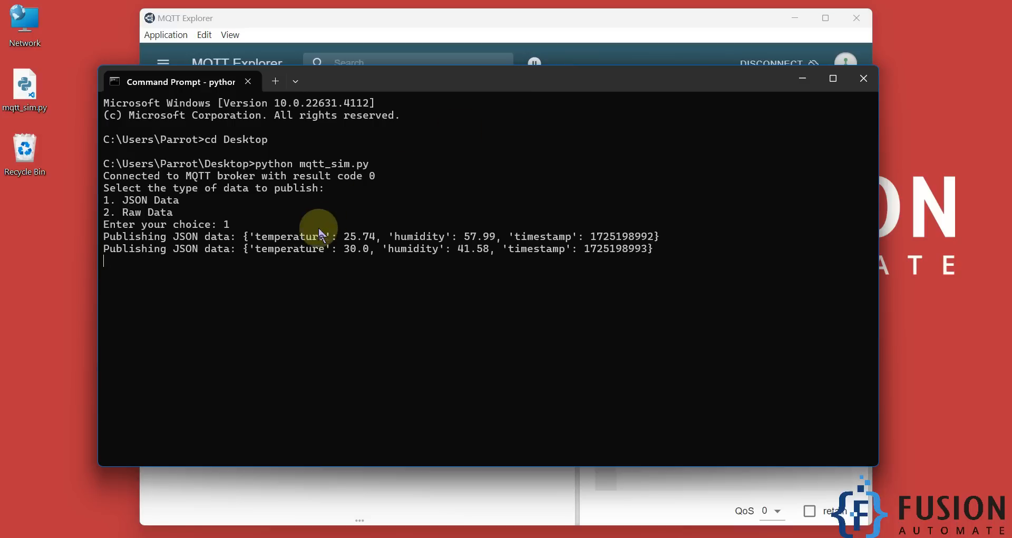
{"action": "left_click", "coordinate": [581, 23]}
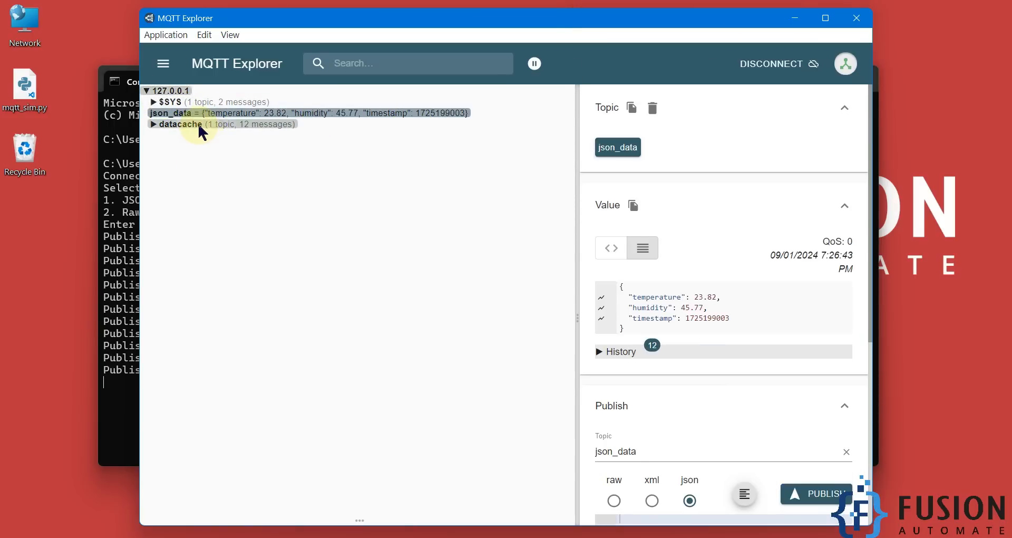
- Bring the simulator's Command Prompt back to the front after json_data messages arrive
{"action": "left_click", "coordinate": [120, 307]}
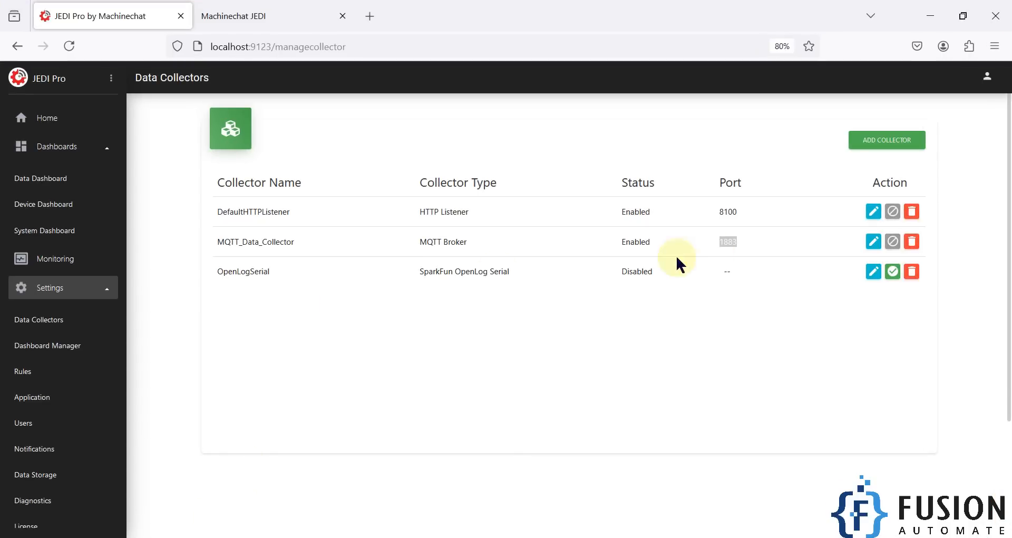
- Edit MQTT_Data_Collector and scroll to Active Targets showing 127.0.0.1 and the MQTT Explorer client
{"action": "left_click", "coordinate": [871, 244]}
{"action": "scroll", "coordinate": [564, 385], "scroll_direction": "down", "scroll_amount": 10}
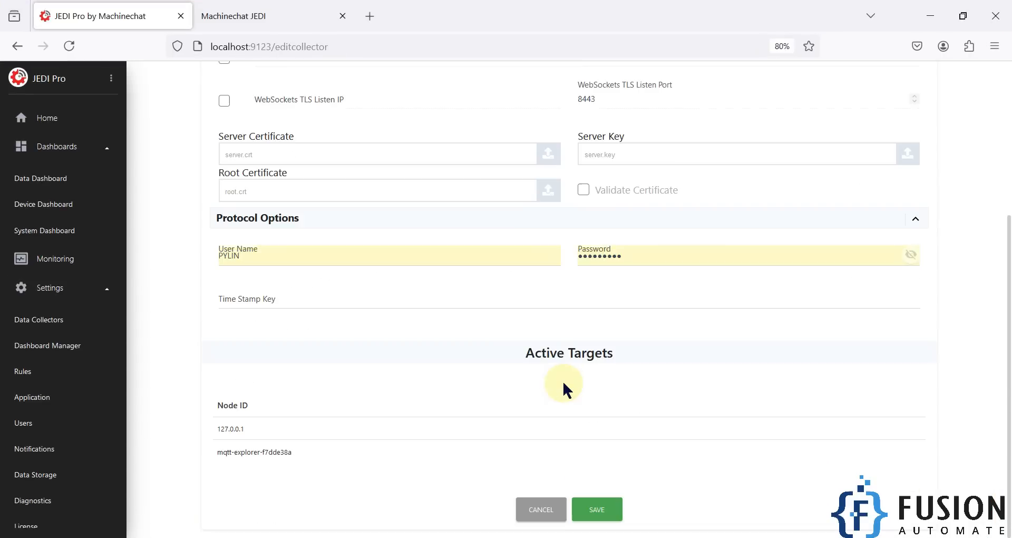
{"action": "double_click", "coordinate": [226, 426]}
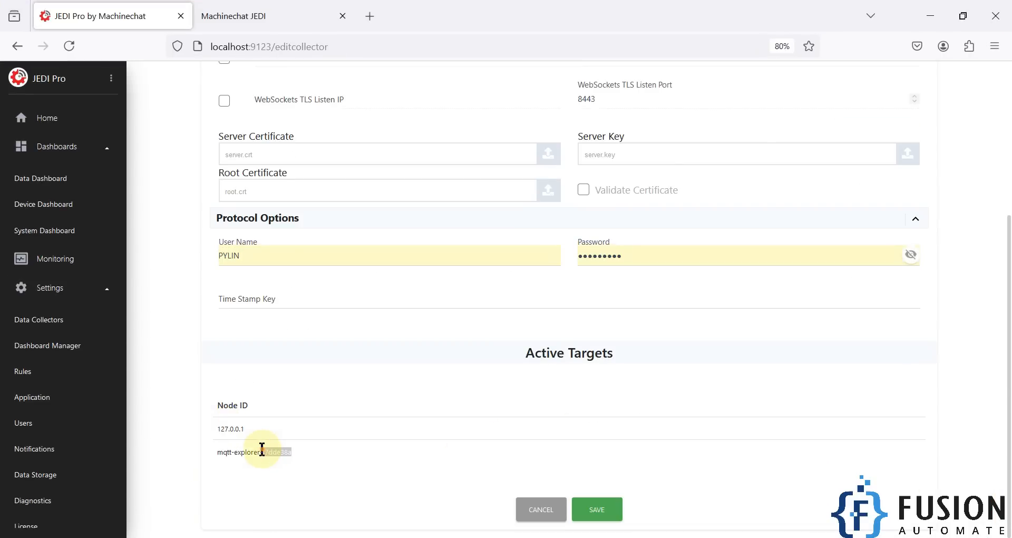
{"action": "left_click", "coordinate": [290, 450]}
{"action": "left_click_drag", "start_coordinate": [292, 448], "coordinate": [218, 455]}
- Compare the Active Targets node IDs against MQTT Explorer and the simulator terminal
{"action": "key", "text": "alt+Tab"}
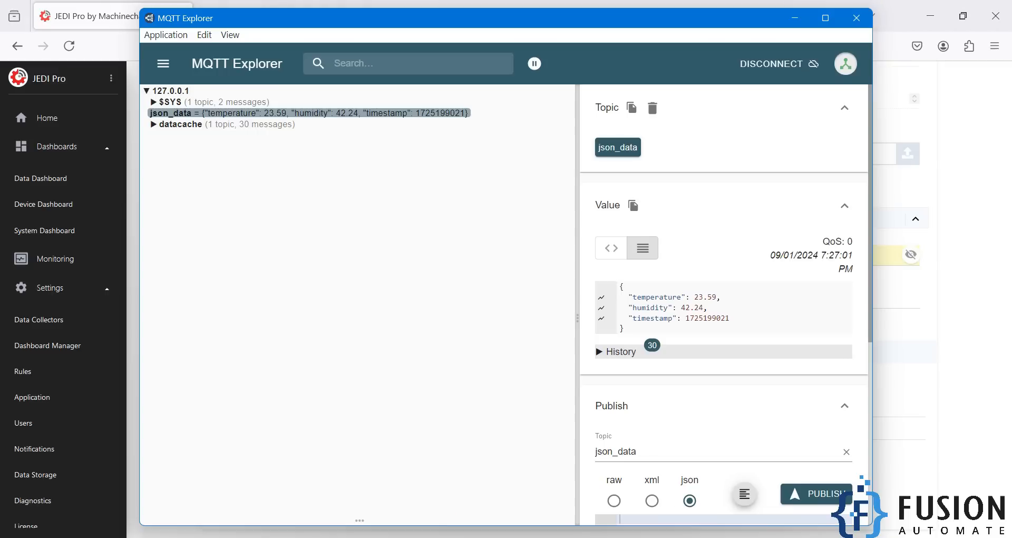
{"action": "left_click", "coordinate": [797, 19]}
{"action": "left_click_drag", "start_coordinate": [242, 431], "coordinate": [210, 429]}
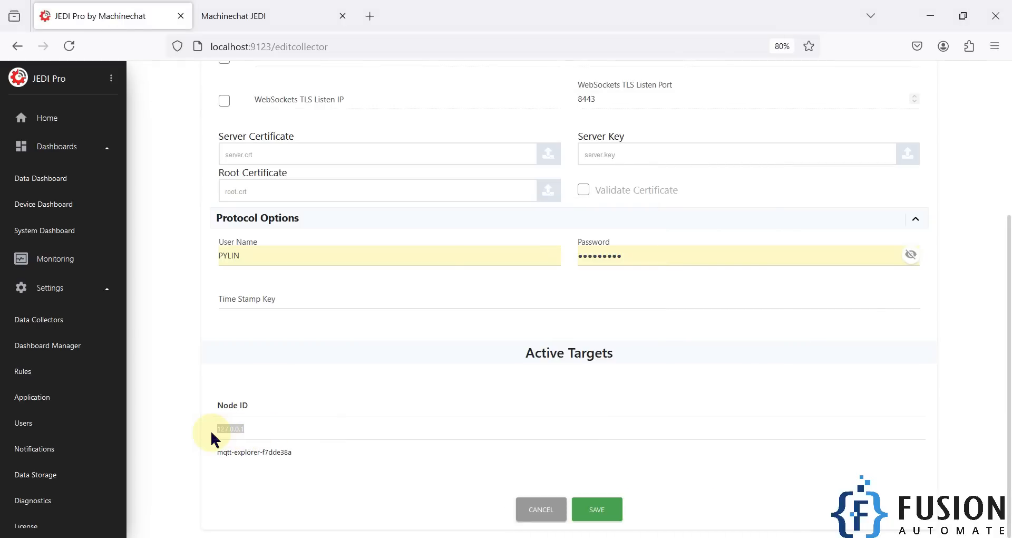
{"action": "key", "text": "alt+Tab"}
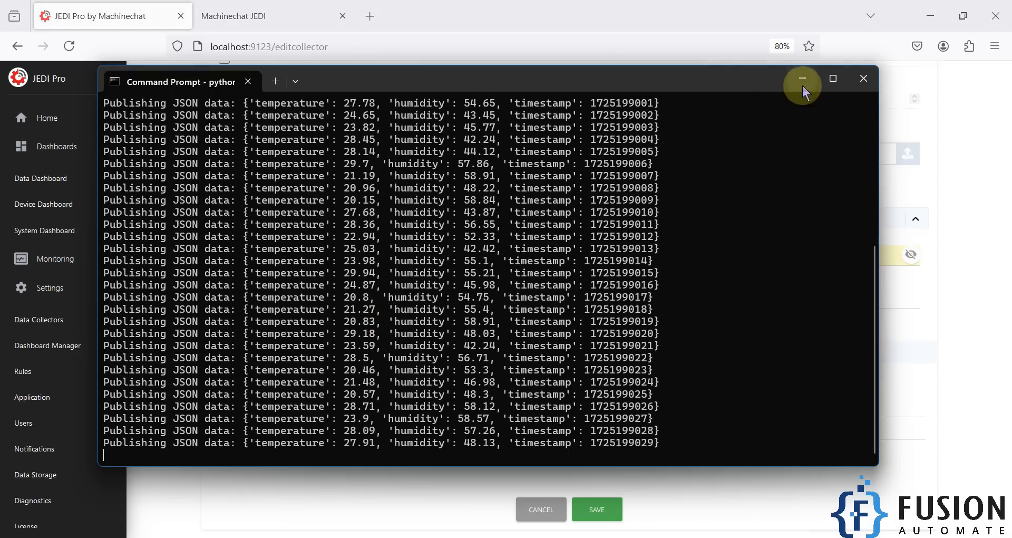
{"action": "left_click", "coordinate": [802, 79]}
{"action": "left_click_drag", "start_coordinate": [256, 452], "coordinate": [212, 435]}
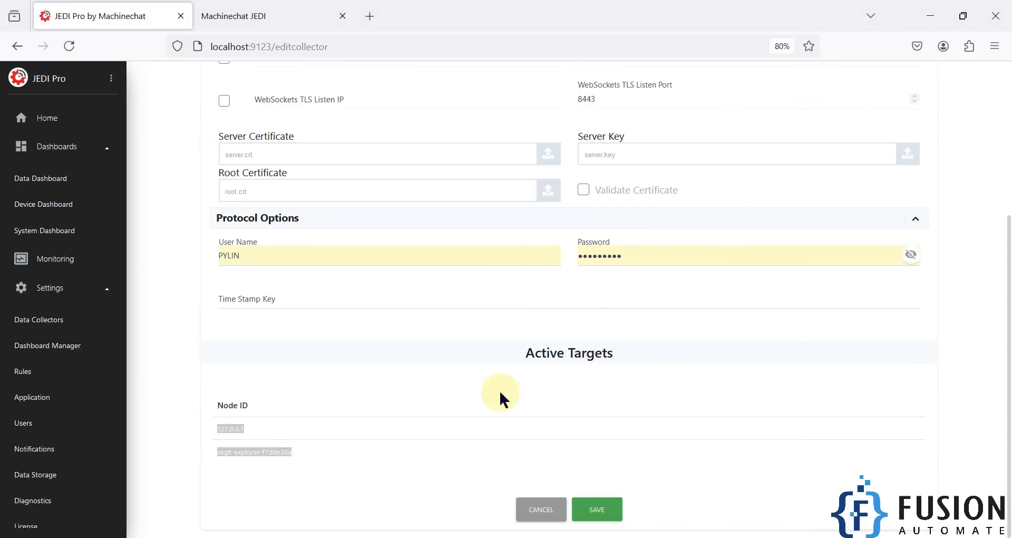
{"action": "scroll", "coordinate": [502, 398], "scroll_direction": "up", "scroll_amount": 5}
{"action": "scroll", "coordinate": [515, 418], "scroll_direction": "down", "scroll_amount": 3}
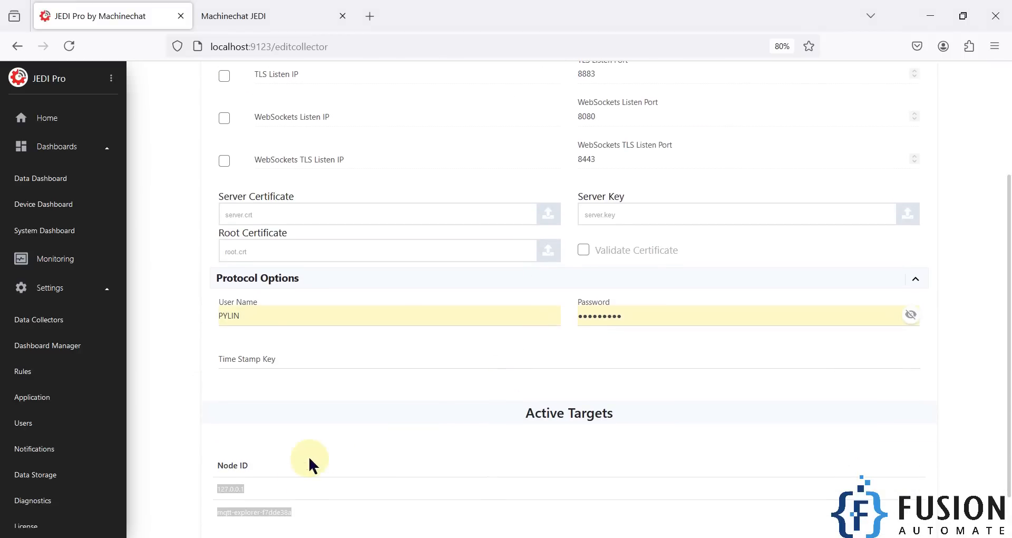
{"action": "key", "text": "alt+Tab"}
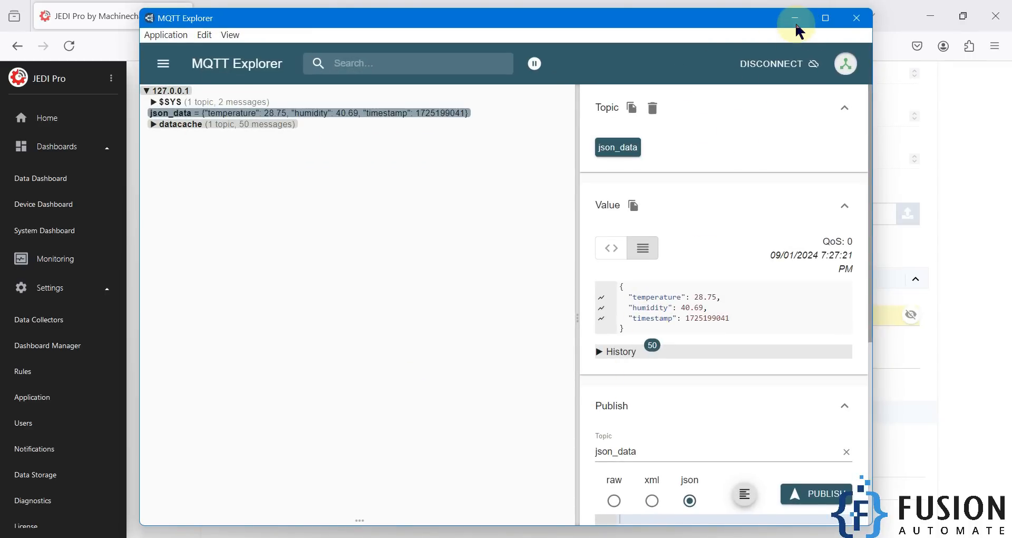
{"action": "left_click", "coordinate": [796, 19]}
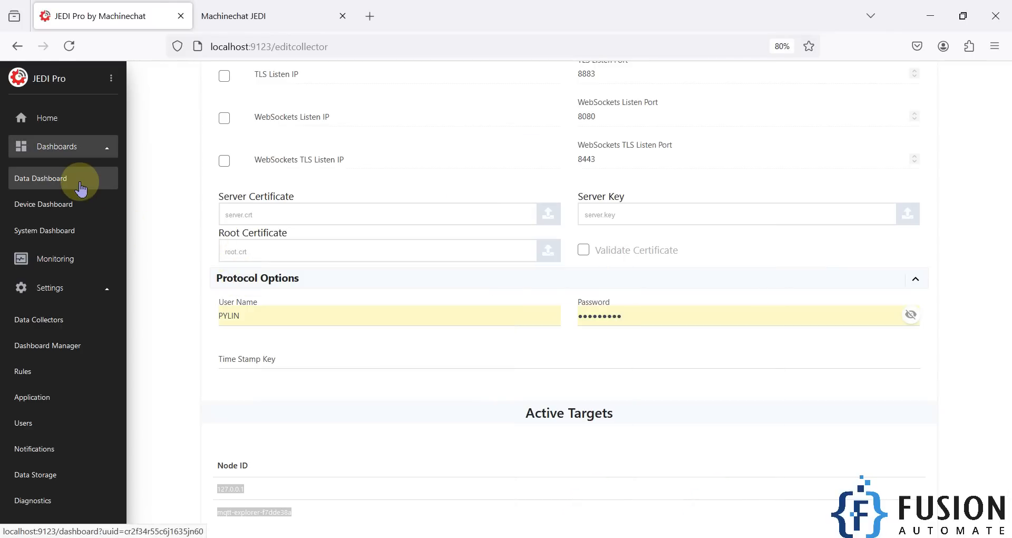
- Verify device 127.0.0.1 is listed on the Device Dashboard, then go to the Data Dashboard
{"action": "left_click", "coordinate": [68, 211]}
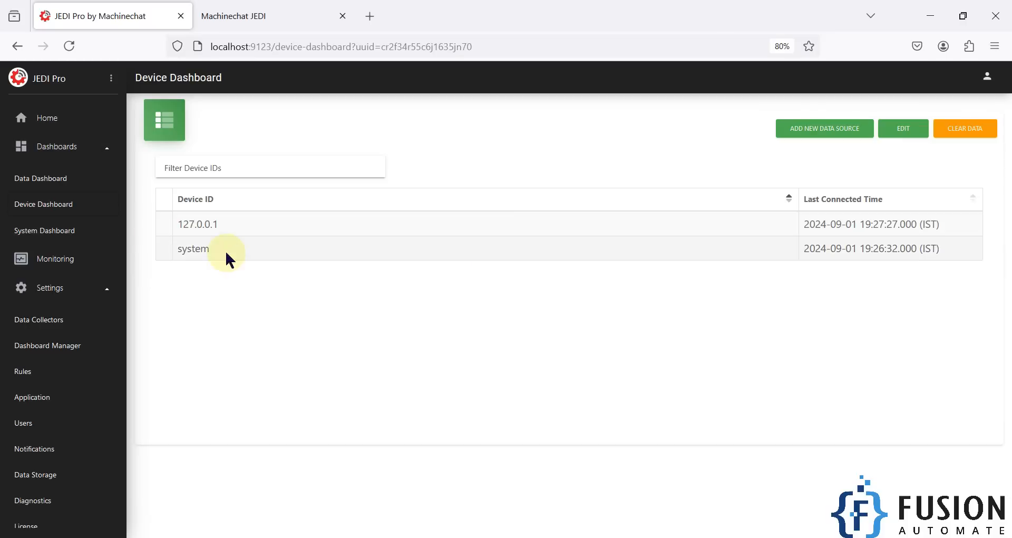
{"action": "left_click_drag", "start_coordinate": [179, 228], "coordinate": [933, 221]}
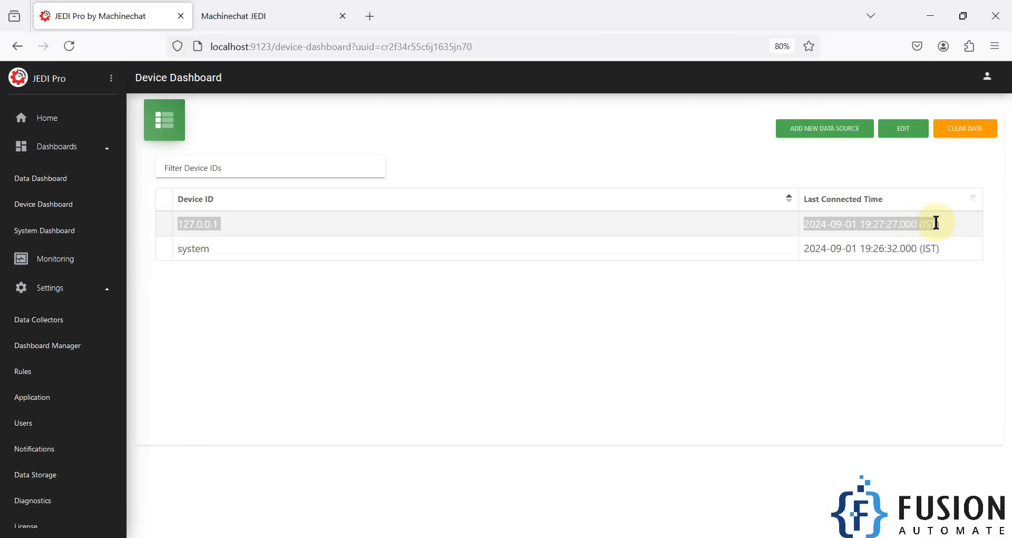
{"action": "left_click", "coordinate": [66, 185]}
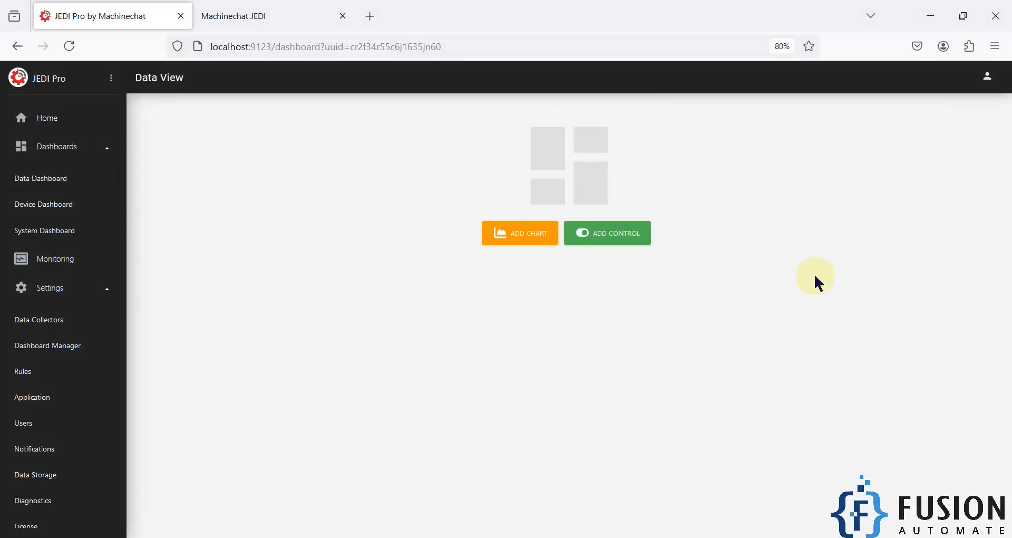
- Start a new Gauge chart named Temp with 127.0.0.1 as its data source
{"action": "left_click", "coordinate": [518, 242]}
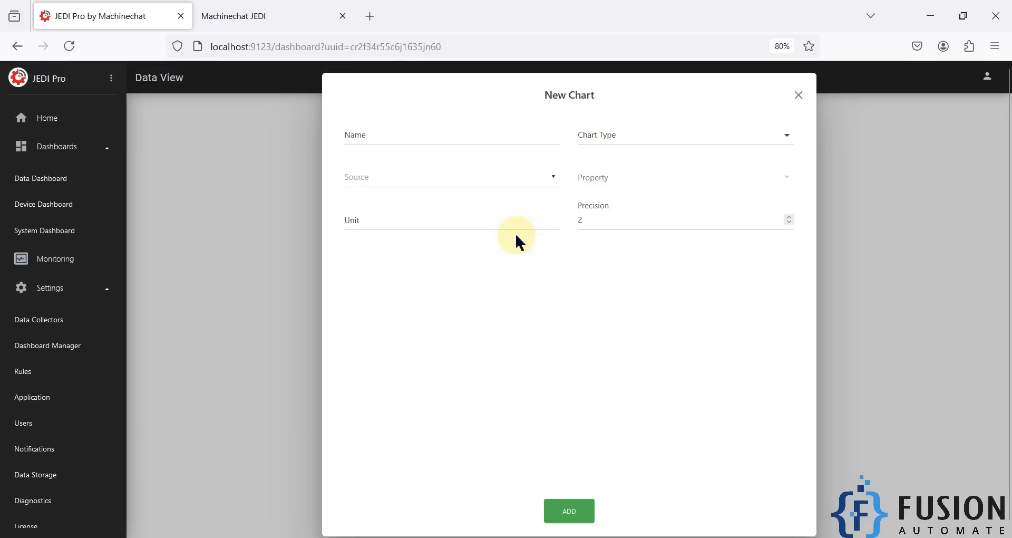
{"action": "left_click", "coordinate": [660, 136]}
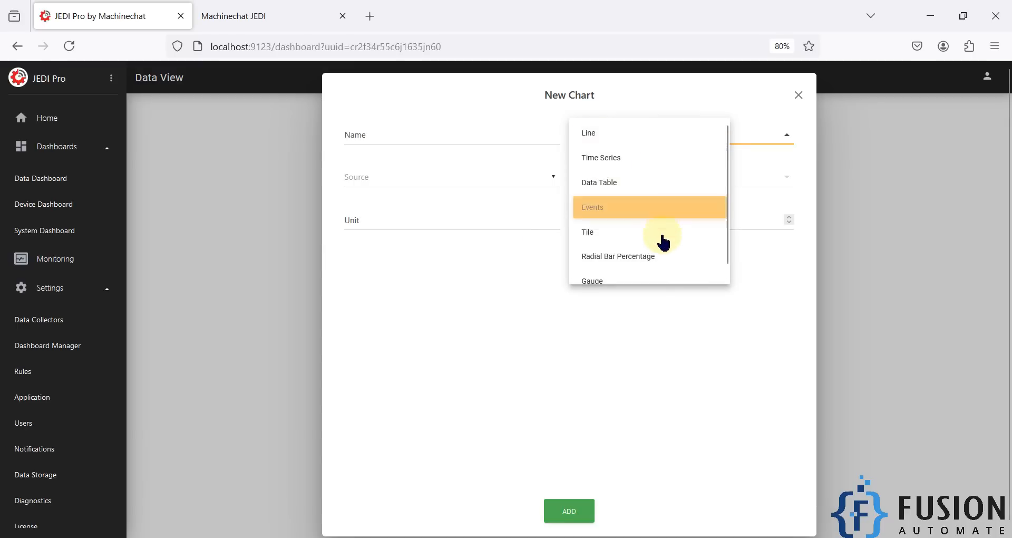
{"action": "left_click", "coordinate": [613, 269]}
{"action": "left_click", "coordinate": [415, 133]}
{"action": "type", "text": "Temp"}
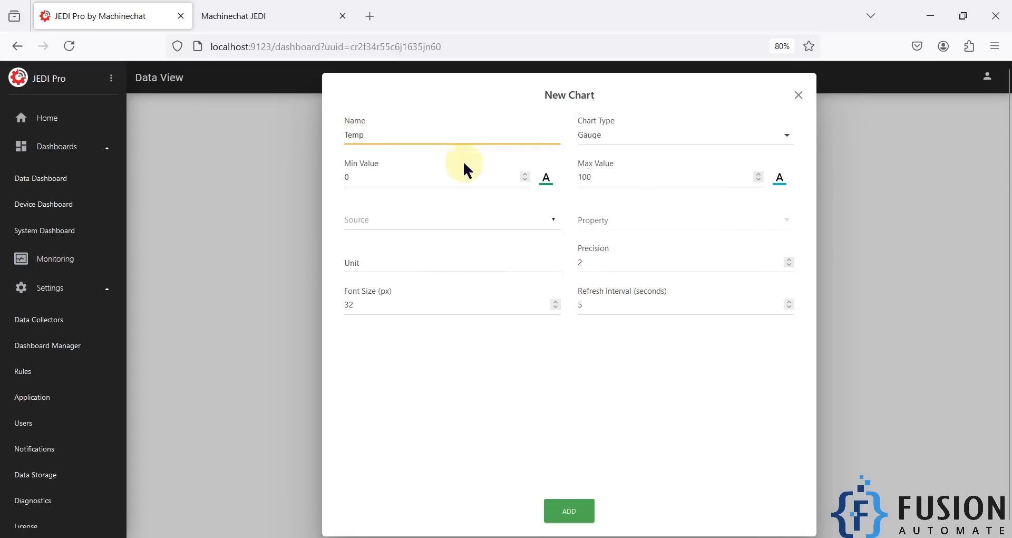
{"action": "left_click", "coordinate": [418, 219]}
{"action": "left_click", "coordinate": [390, 245]}
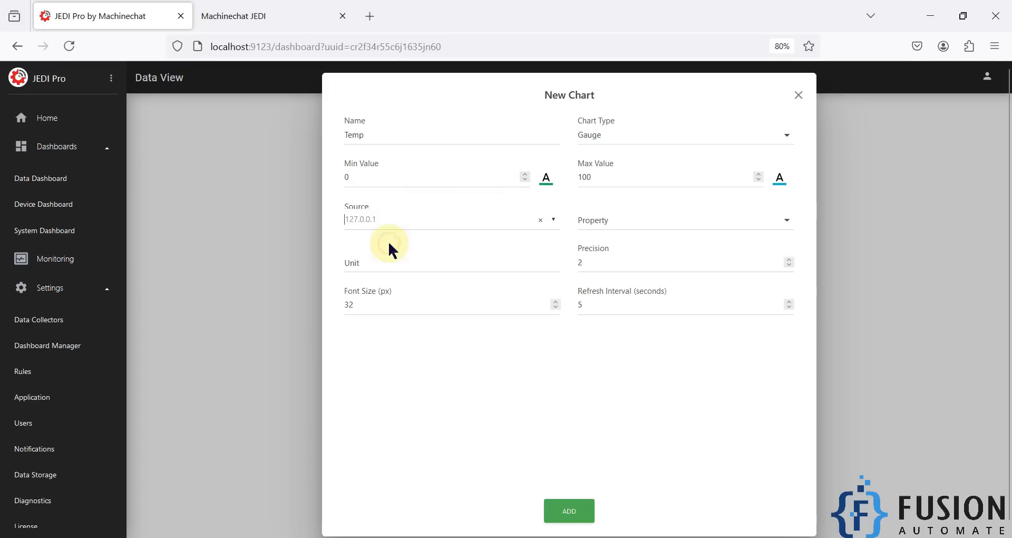
- After checking live values in MQTT Explorer, set property temperature, unit C, refresh 1, and add the gauge
{"action": "left_click", "coordinate": [630, 221]}
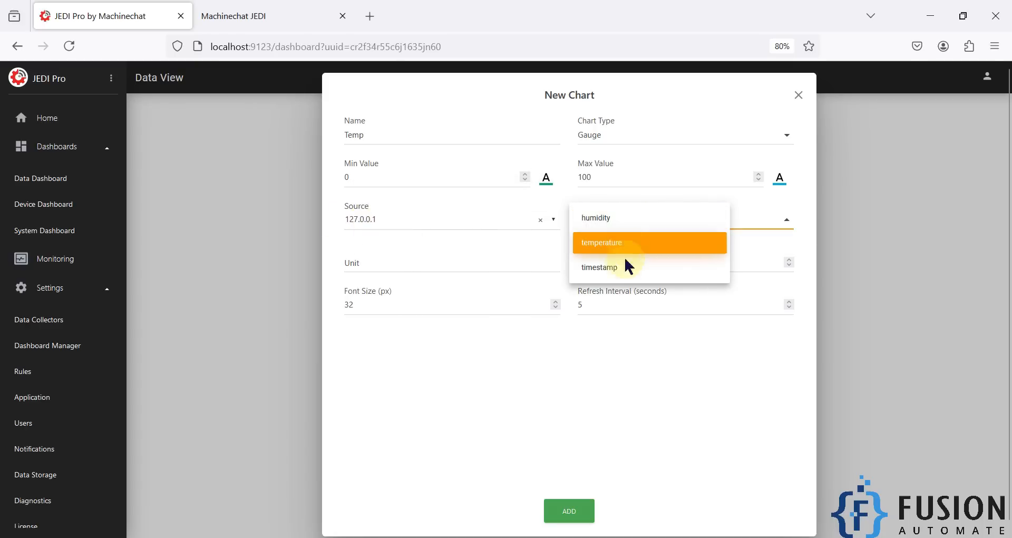
{"action": "left_click", "coordinate": [299, 537]}
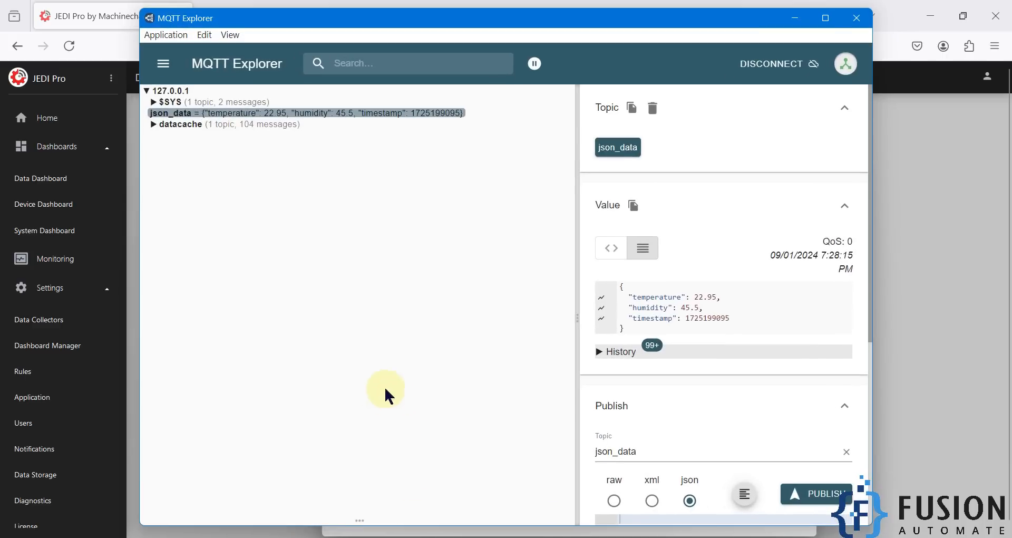
{"action": "left_click_drag", "start_coordinate": [629, 329], "coordinate": [614, 289]}
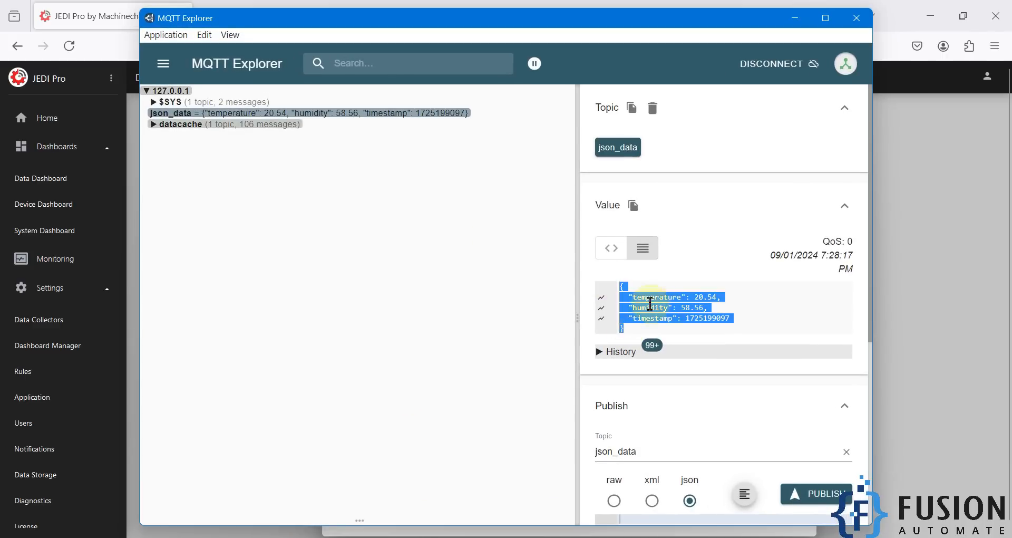
{"action": "left_click", "coordinate": [795, 18]}
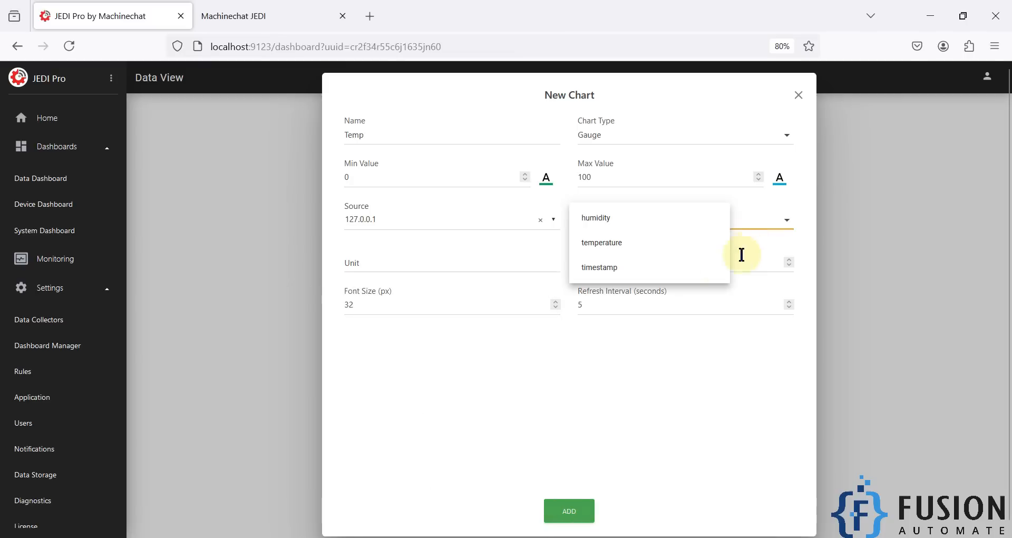
{"action": "left_click", "coordinate": [642, 247]}
{"action": "left_click", "coordinate": [514, 266]}
{"action": "type", "text": "C"}
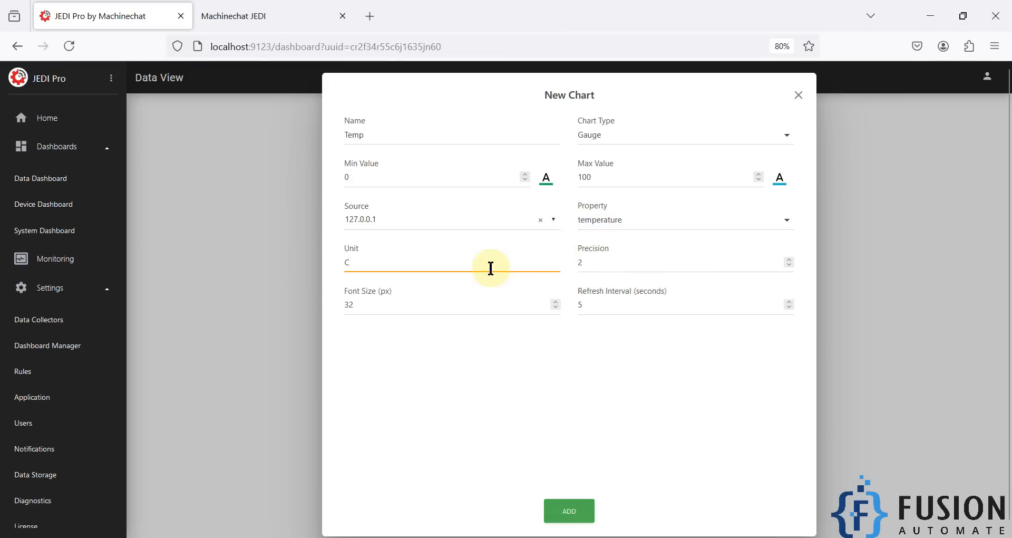
{"action": "left_click_drag", "start_coordinate": [357, 260], "coordinate": [330, 261]}
{"action": "left_click", "coordinate": [373, 263]}
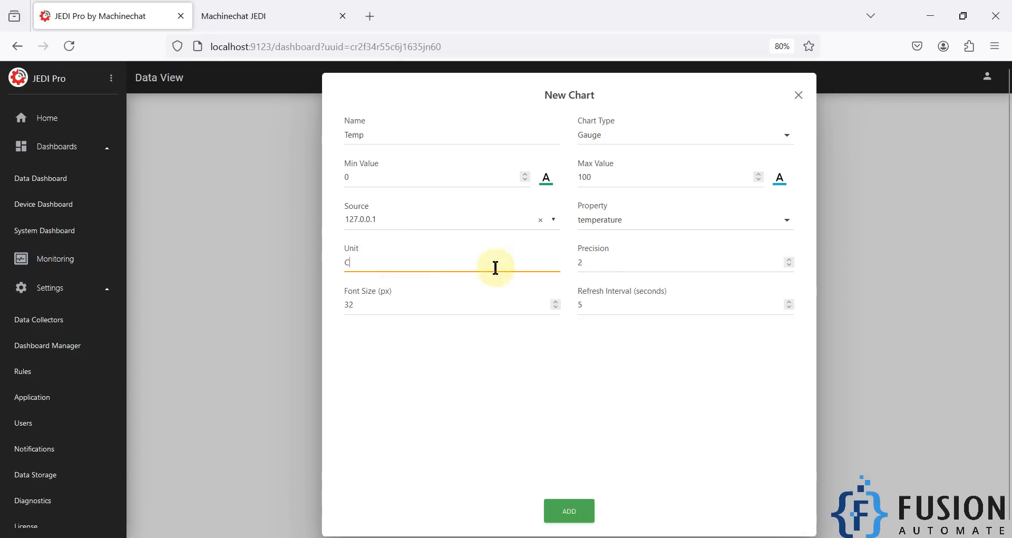
{"action": "double_click", "coordinate": [595, 306]}
{"action": "type", "text": "1"}
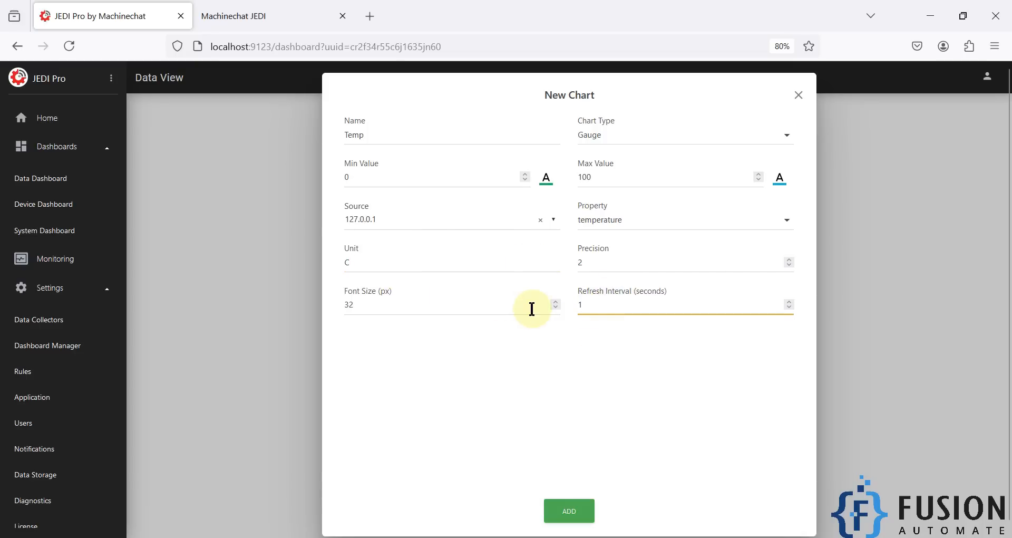
{"action": "left_click", "coordinate": [562, 511]}
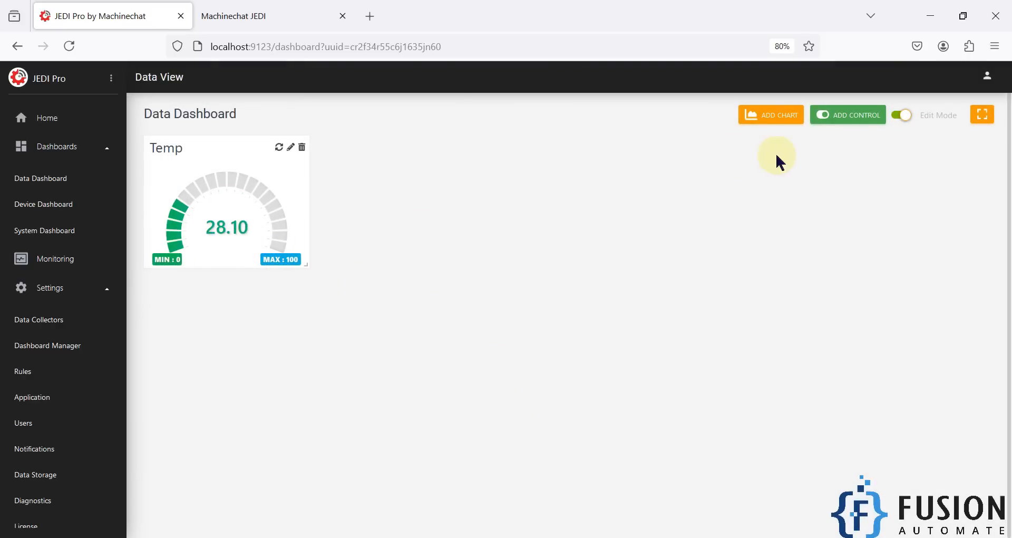
- Start a new Gauge chart named Humidity with 127.0.0.1 as its data source
{"action": "left_click", "coordinate": [773, 118]}
{"action": "left_click", "coordinate": [689, 138]}
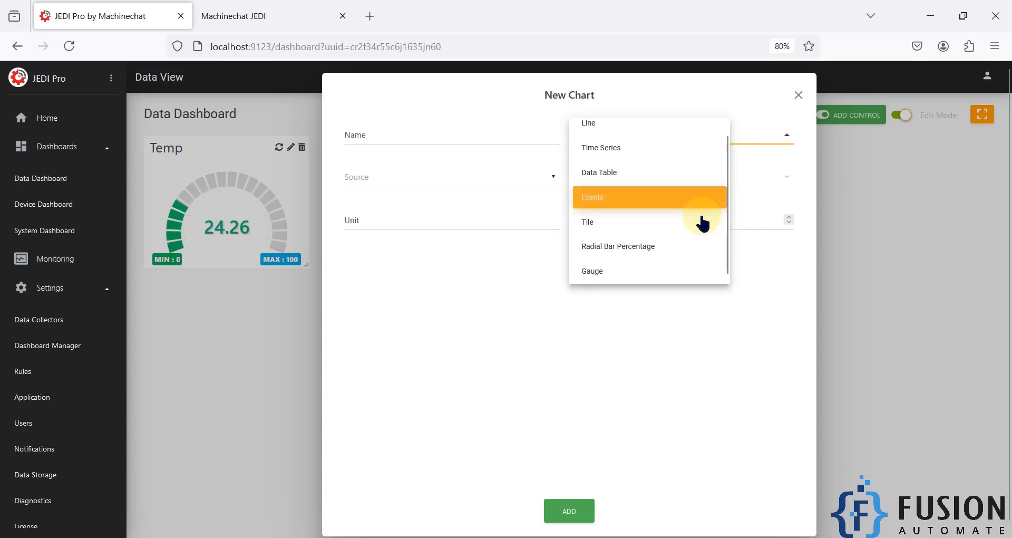
{"action": "left_click", "coordinate": [638, 269]}
{"action": "left_click", "coordinate": [383, 137]}
{"action": "type", "text": "Humidity"}
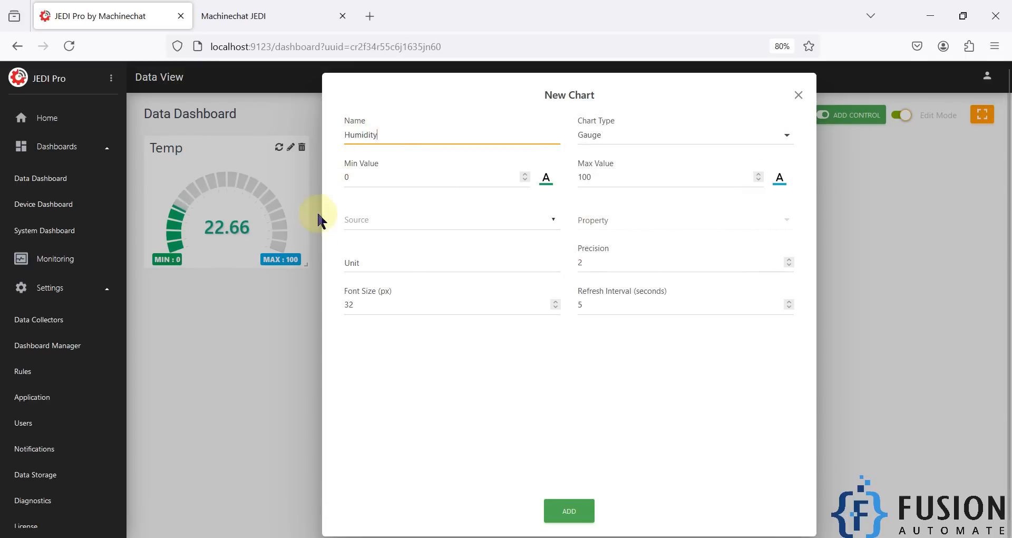
{"action": "left_click", "coordinate": [364, 263]}
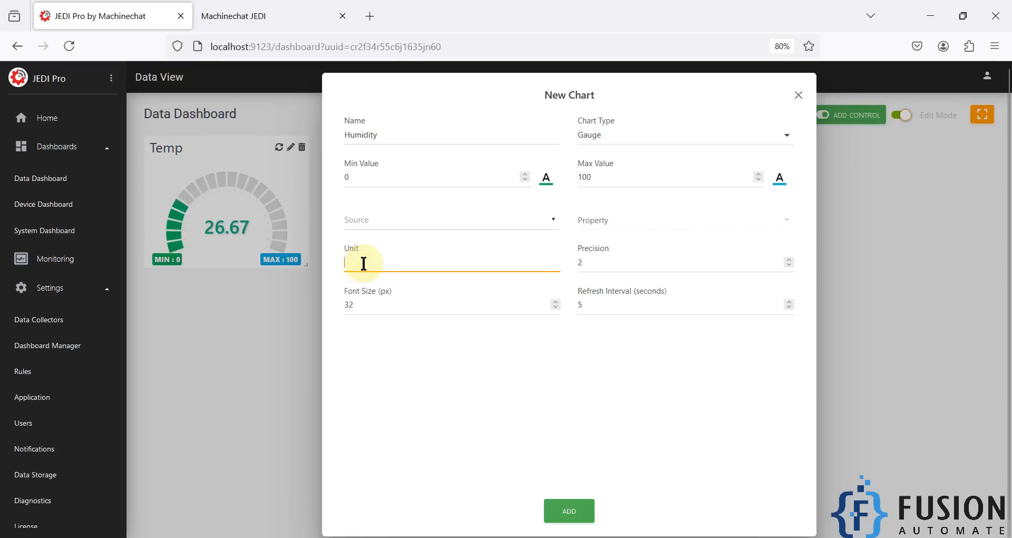
{"action": "left_click", "coordinate": [404, 219]}
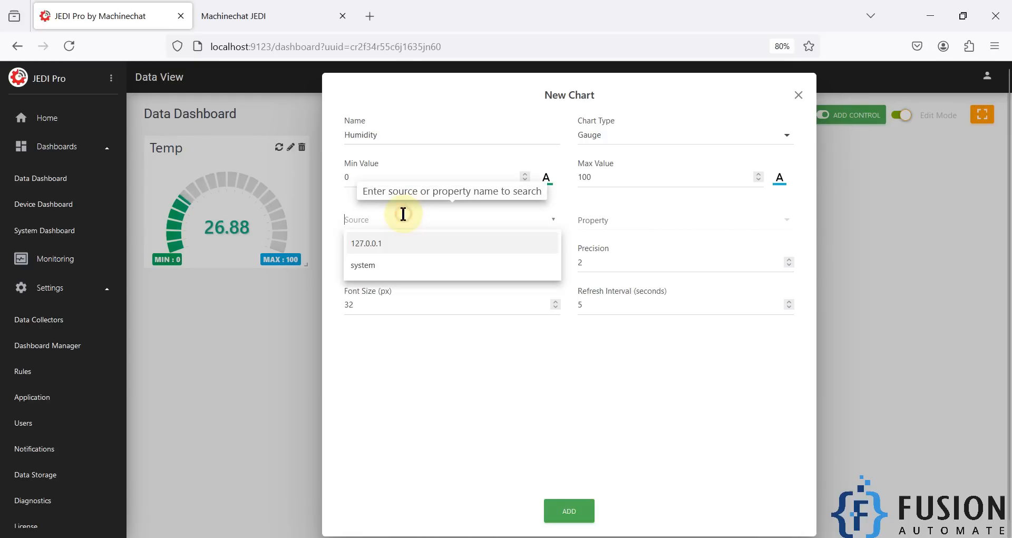
{"action": "left_click", "coordinate": [387, 255]}
- Set the property to humidity and the refresh interval to 1, then add the gauge
{"action": "left_click", "coordinate": [636, 231]}
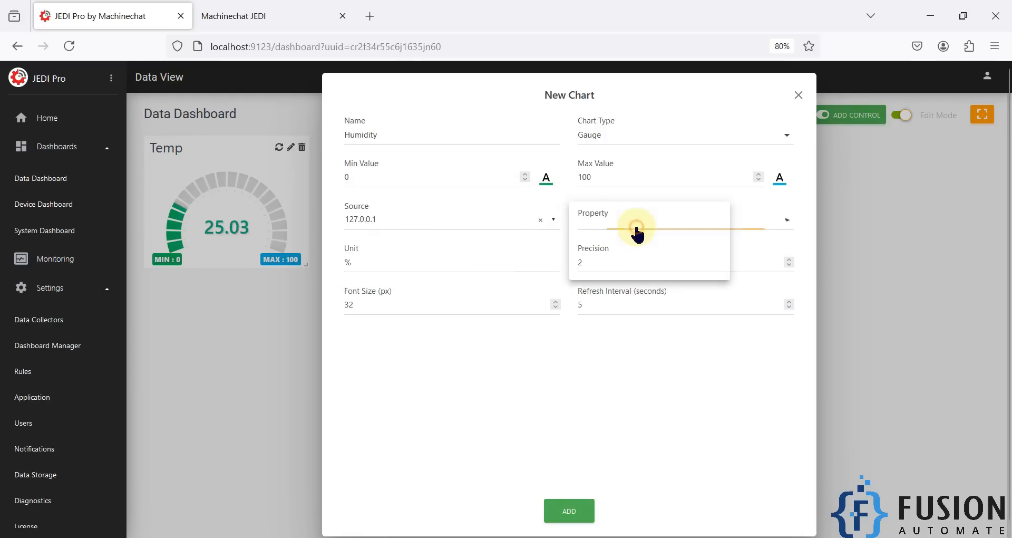
{"action": "left_click", "coordinate": [636, 226]}
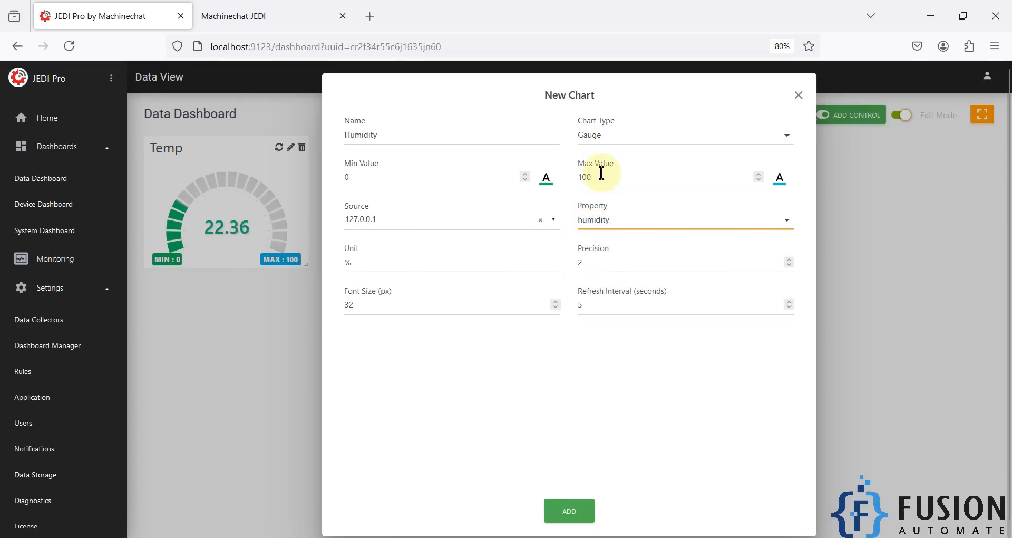
{"action": "double_click", "coordinate": [613, 304]}
{"action": "type", "text": "1"}
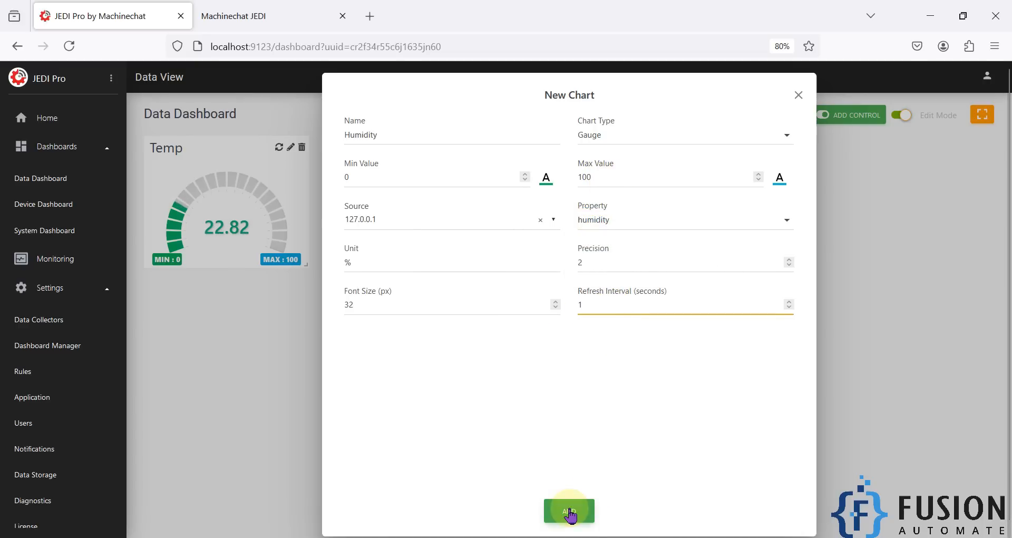
{"action": "left_click", "coordinate": [570, 511]}
- Place the Humidity gauge beside Temp and resize both gauges to similar sizes
{"action": "left_click", "coordinate": [210, 290]}
{"action": "left_click_drag", "start_coordinate": [211, 291], "coordinate": [346, 142]}
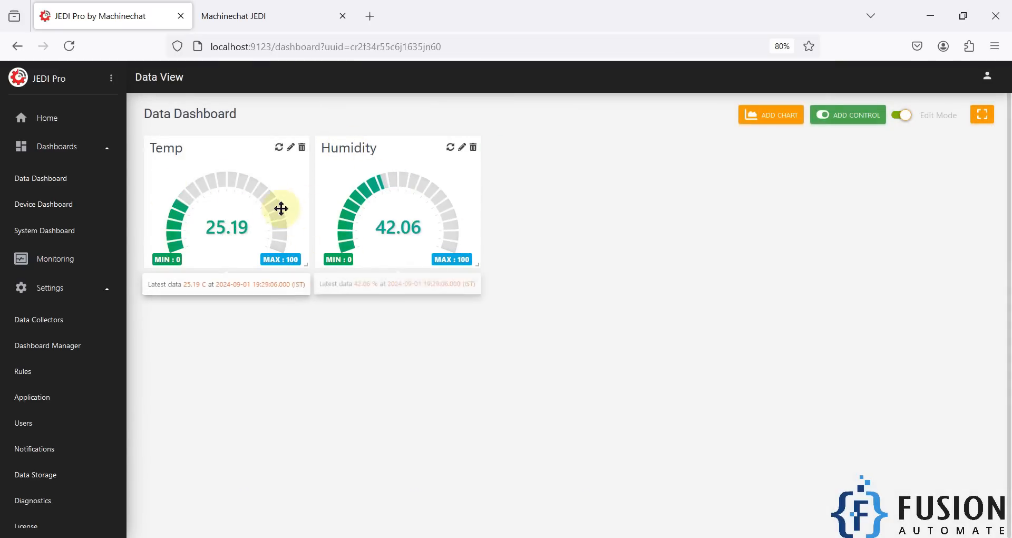
{"action": "left_click_drag", "start_coordinate": [477, 265], "coordinate": [649, 369]}
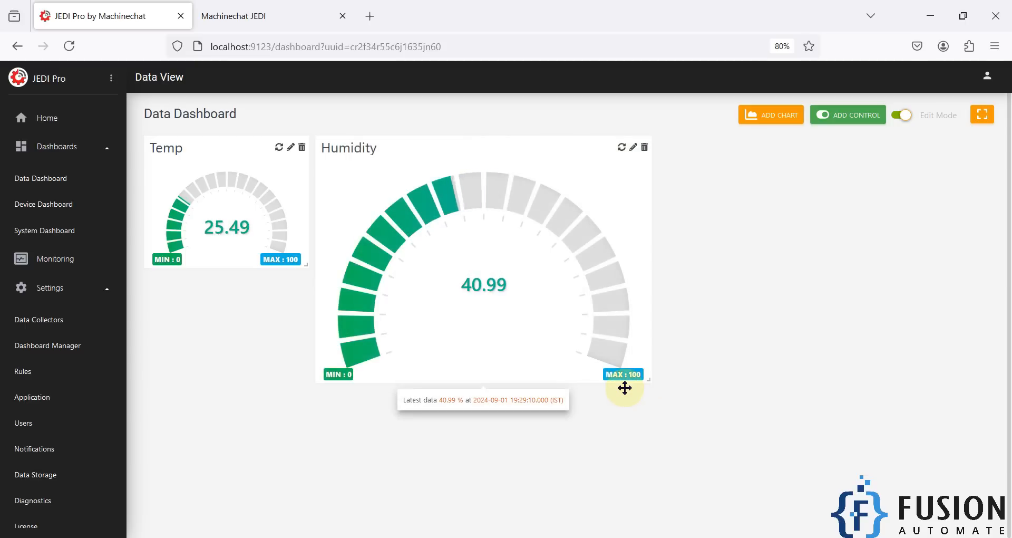
{"action": "left_click_drag", "start_coordinate": [306, 265], "coordinate": [401, 346]}
{"action": "left_click_drag", "start_coordinate": [476, 352], "coordinate": [639, 217]}
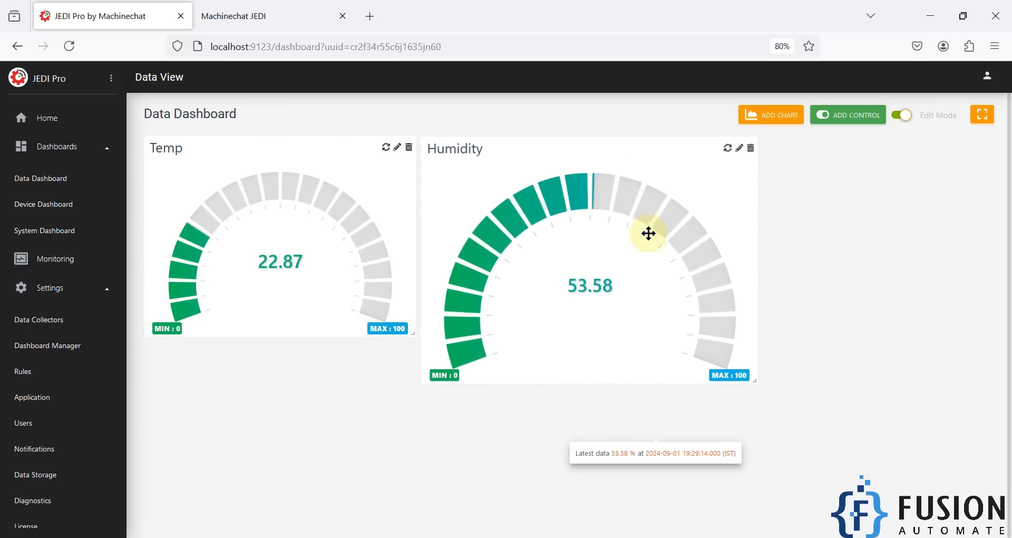
{"action": "left_click_drag", "start_coordinate": [757, 379], "coordinate": [704, 331]}
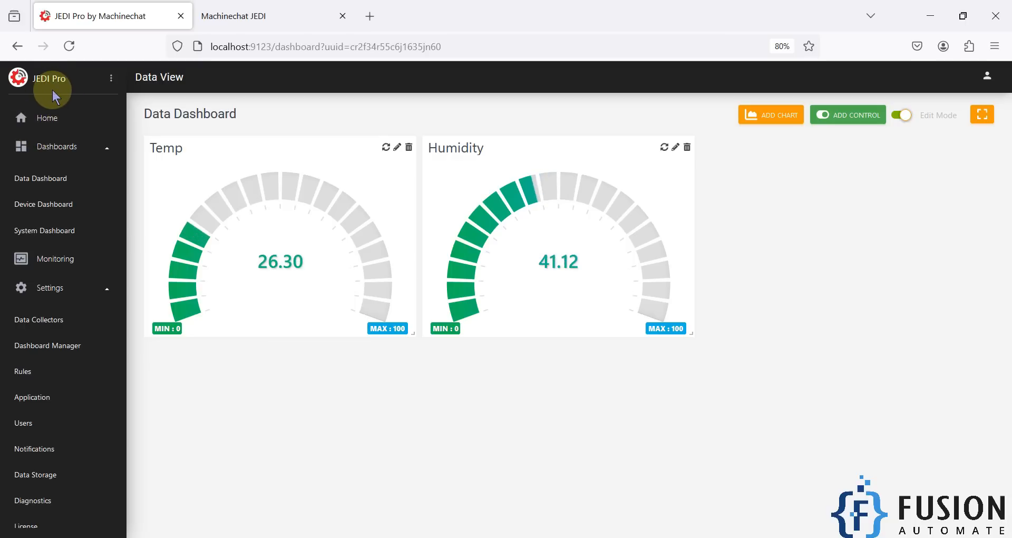
- Go to Settings > Data Collectors from the sidebar
{"action": "mouse_move", "coordinate": [231, 219]}
{"action": "mouse_move", "coordinate": [535, 209]}
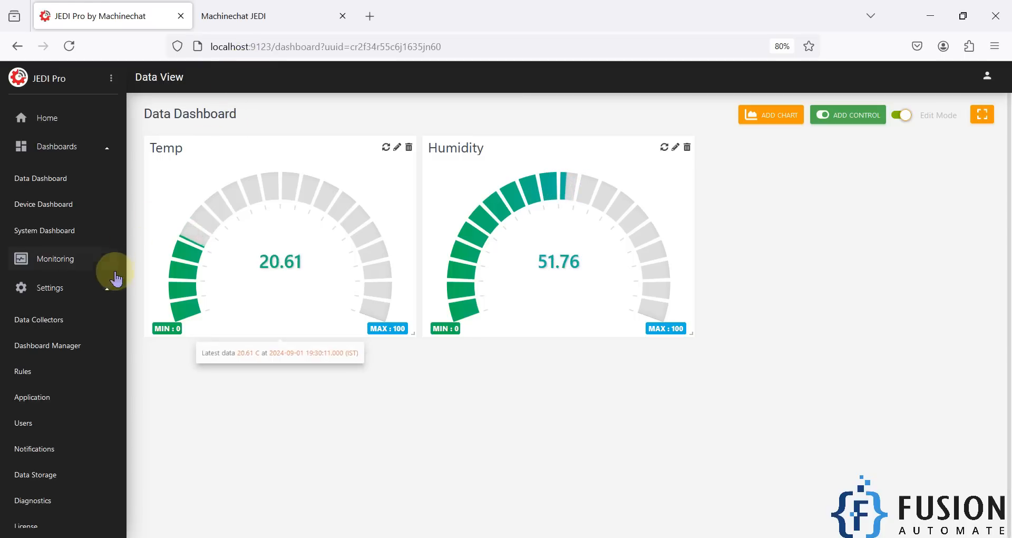
{"action": "left_click", "coordinate": [61, 296]}
{"action": "left_click", "coordinate": [62, 296]}
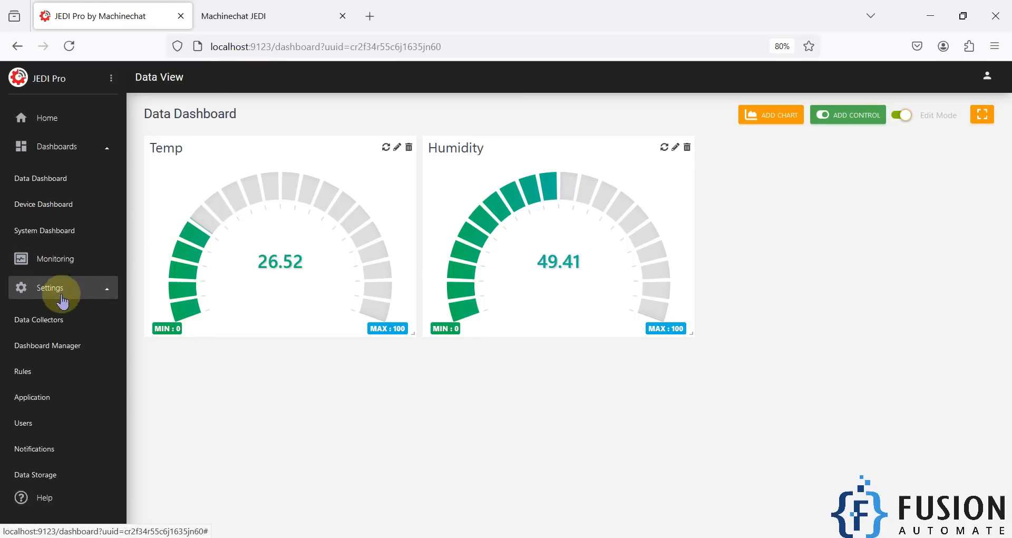
{"action": "left_click", "coordinate": [42, 319]}
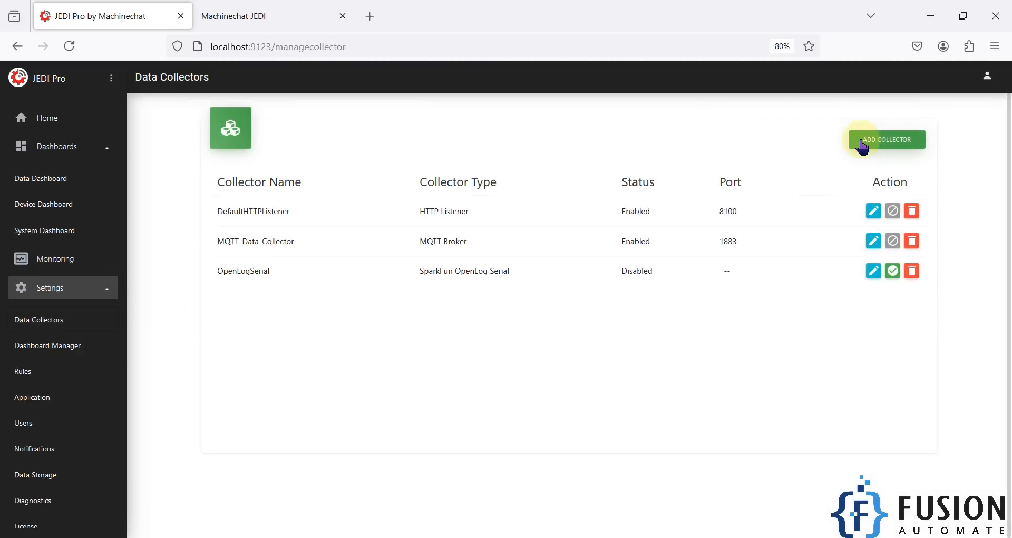
- Begin a new data collector named XYZ of type MQTT Broker
{"action": "left_click", "coordinate": [877, 142]}
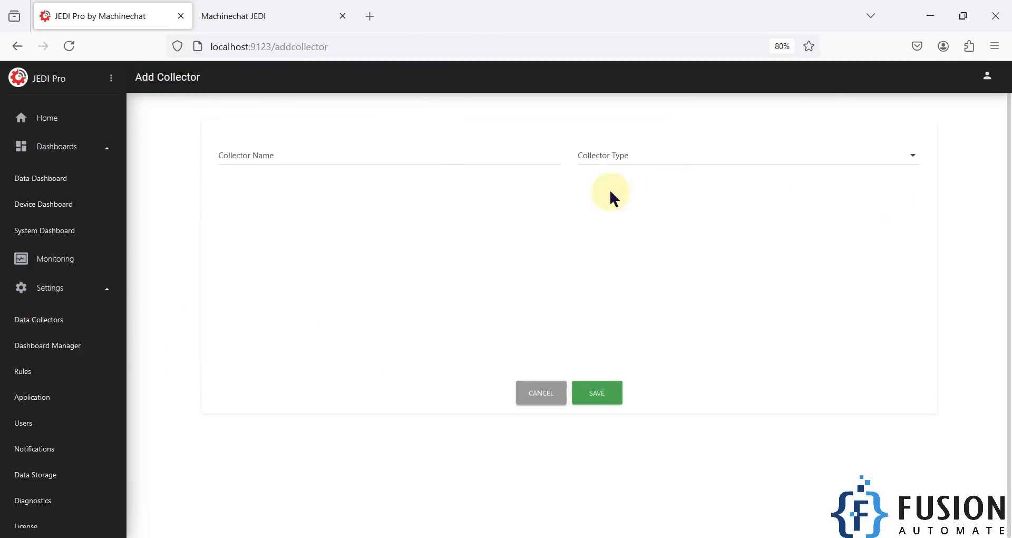
{"action": "left_click", "coordinate": [318, 157]}
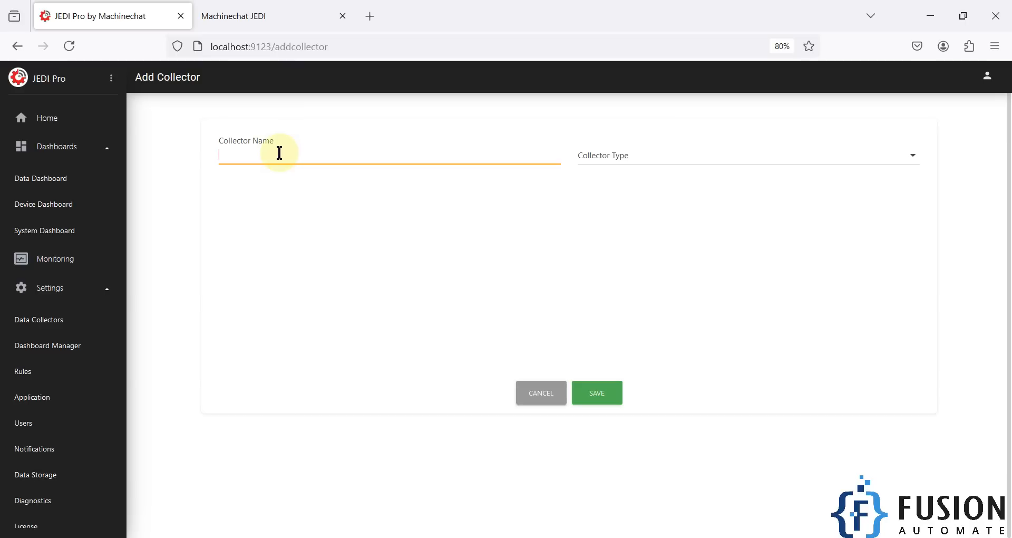
{"action": "type", "text": "X"}
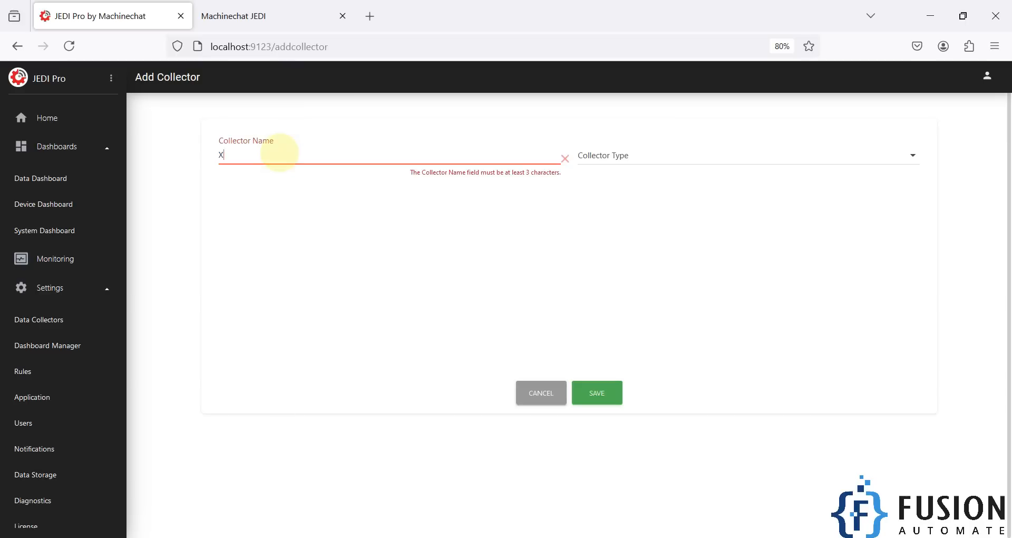
{"action": "type", "text": "YZ"}
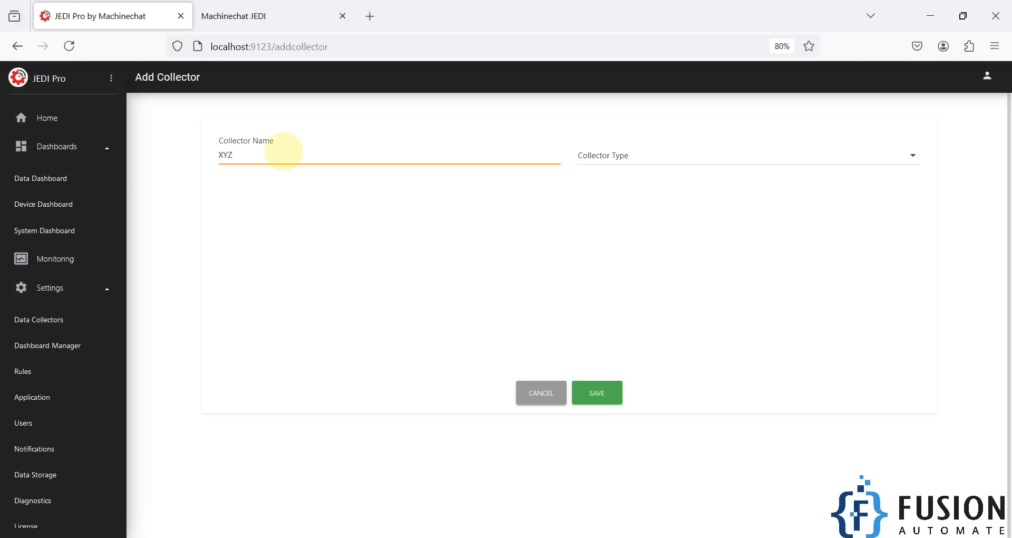
{"action": "left_click", "coordinate": [619, 160]}
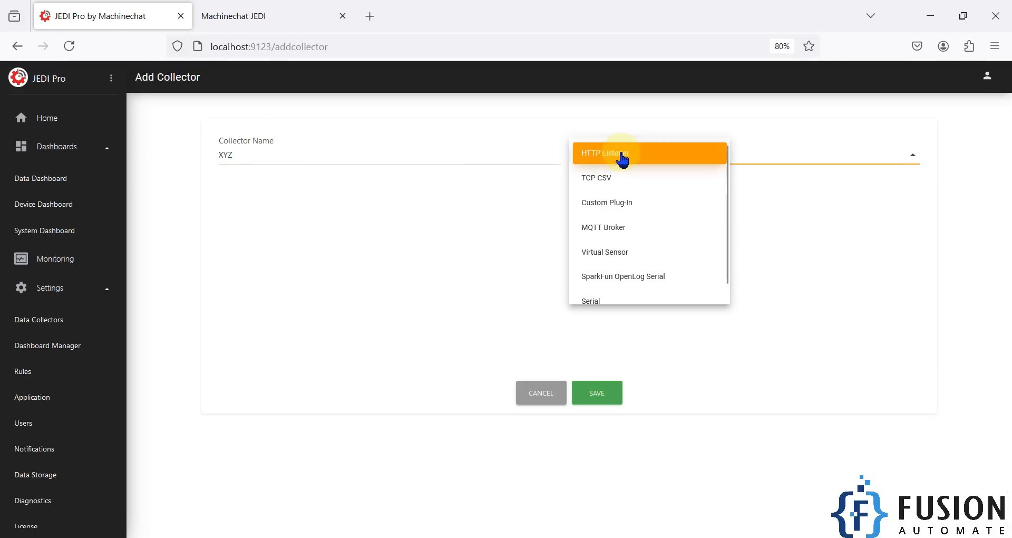
{"action": "left_click", "coordinate": [632, 228]}
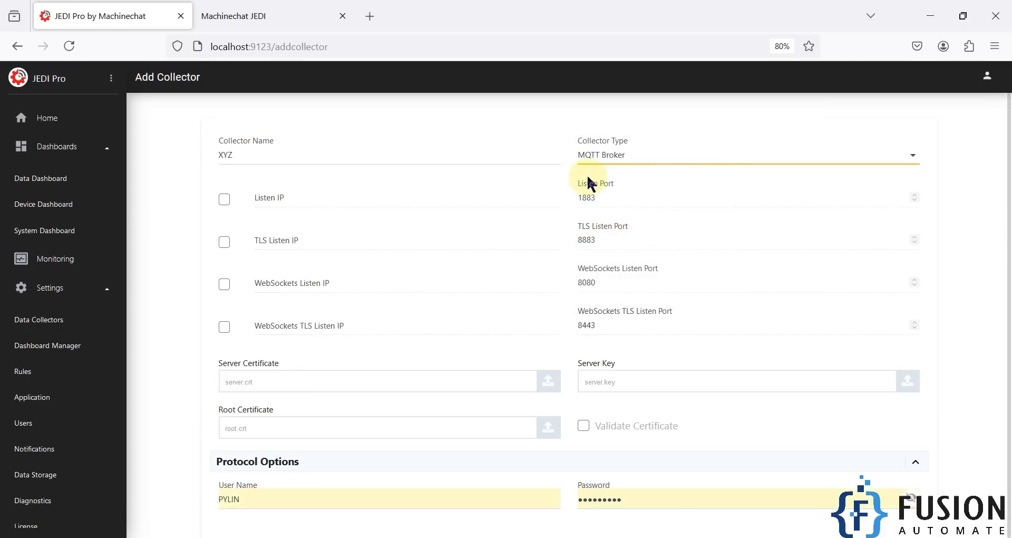
- Enable a specific listen IP, review the stored user name and password, then cancel the form
{"action": "left_click", "coordinate": [224, 199]}
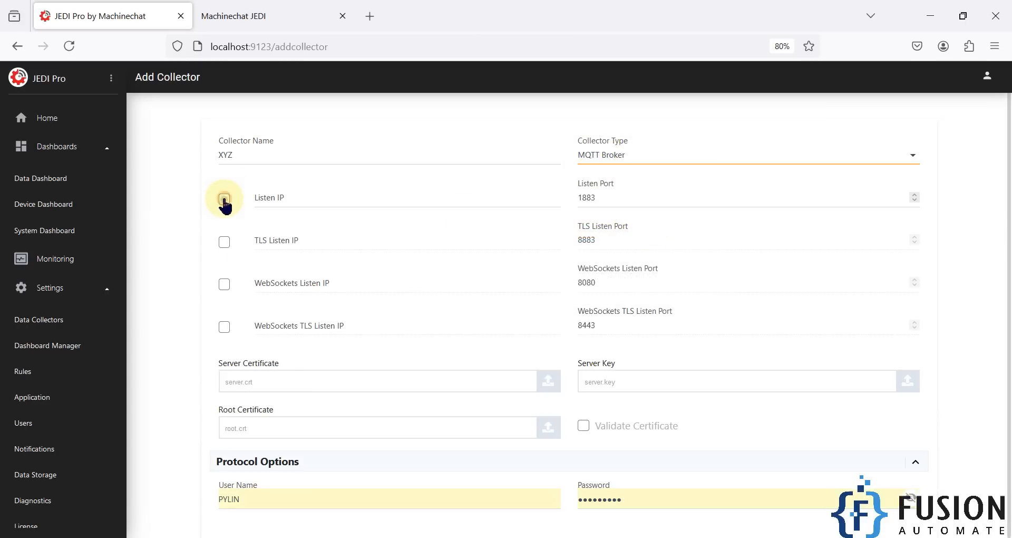
{"action": "left_click", "coordinate": [283, 201]}
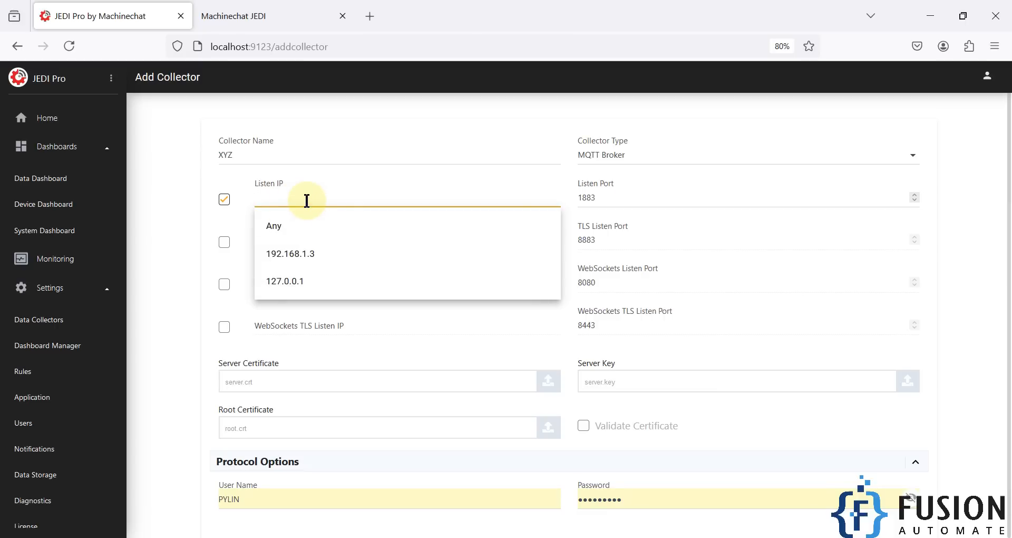
{"action": "left_click", "coordinate": [587, 198]}
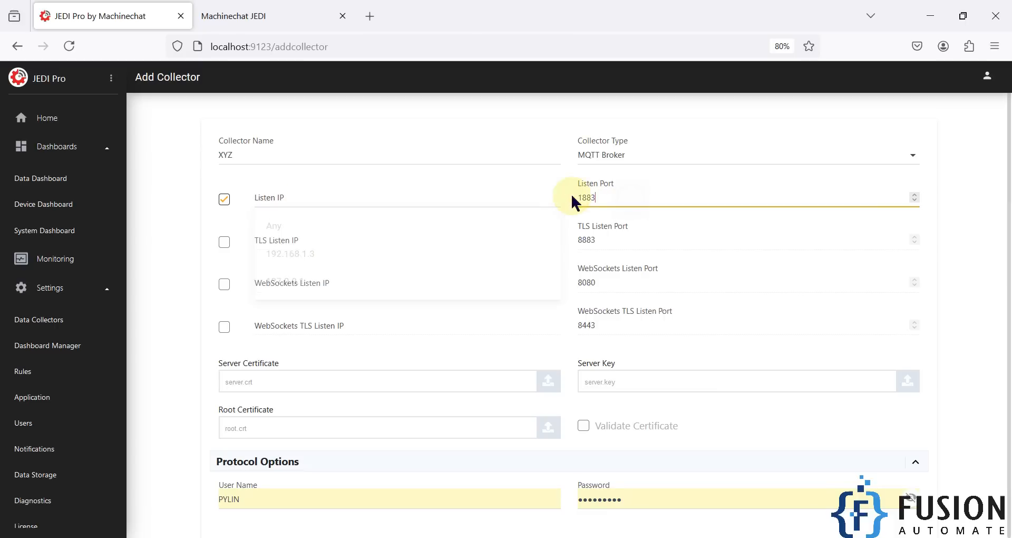
{"action": "scroll", "coordinate": [591, 221], "scroll_direction": "down", "scroll_amount": 3}
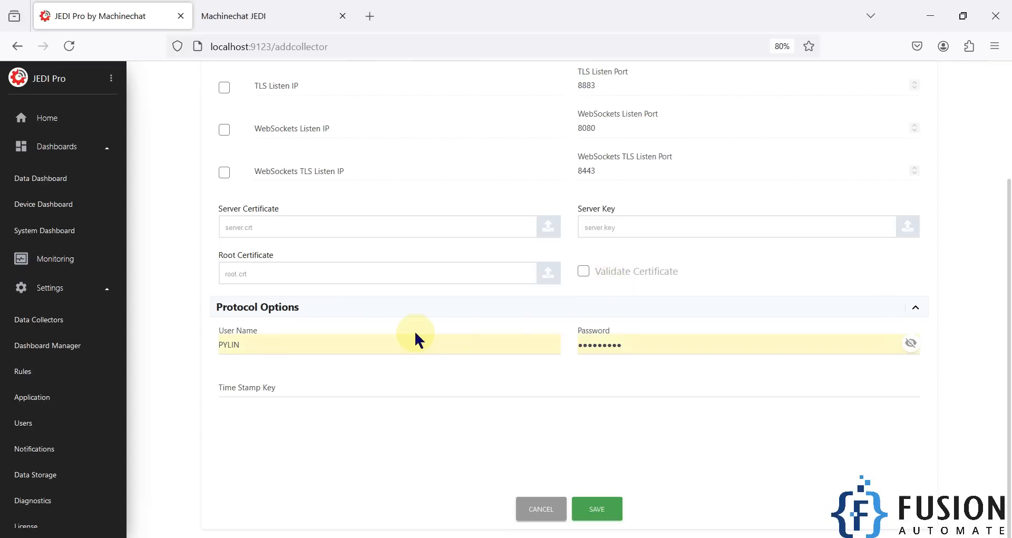
{"action": "left_click_drag", "start_coordinate": [293, 344], "coordinate": [213, 345]}
{"action": "left_click_drag", "start_coordinate": [653, 344], "coordinate": [455, 338]}
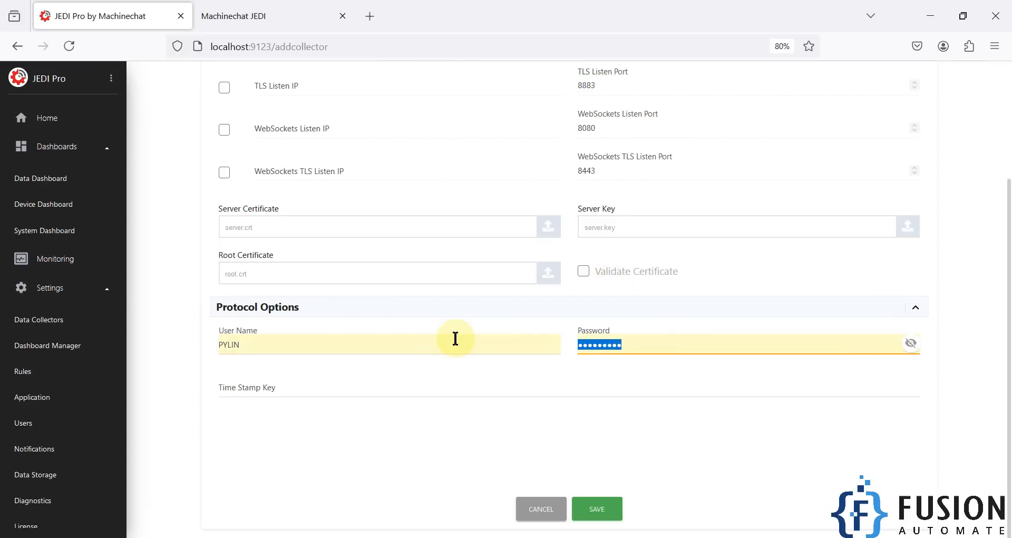
{"action": "left_click", "coordinate": [556, 518]}
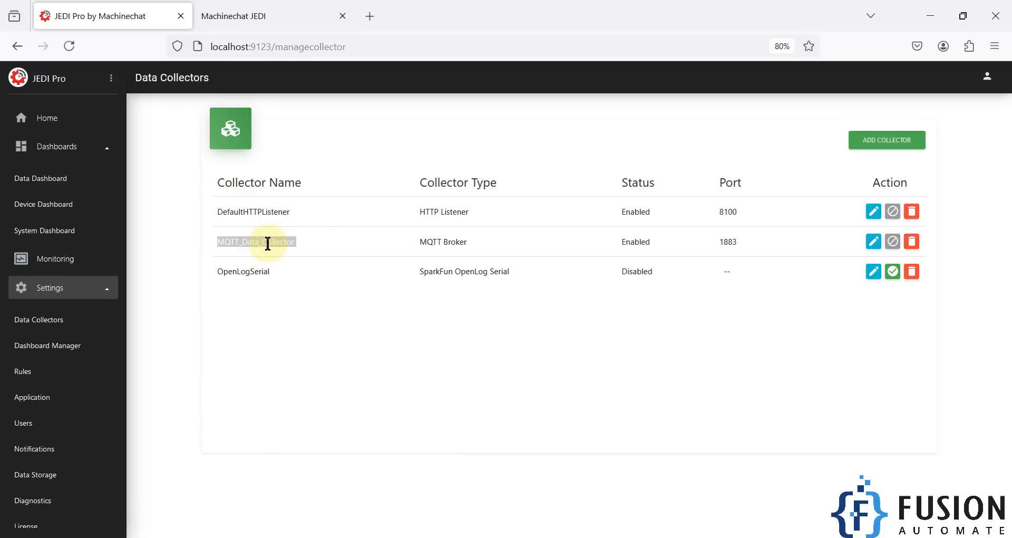
- Review MQTT_Data_Collector's active target node IDs, cancel the edit, and go to the Device Dashboard
{"action": "left_click", "coordinate": [872, 243]}
{"action": "scroll", "coordinate": [510, 314], "scroll_direction": "down", "scroll_amount": 3}
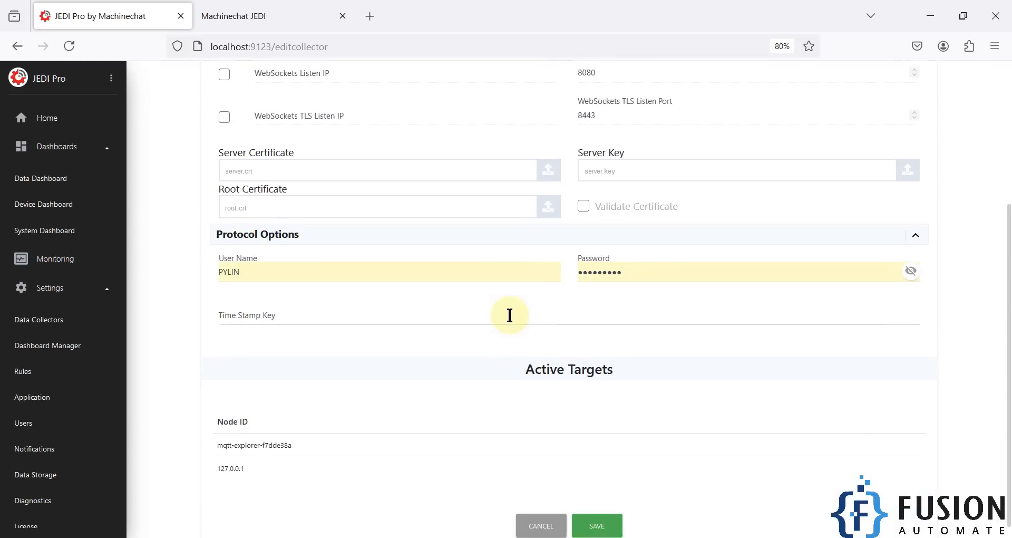
{"action": "scroll", "coordinate": [562, 473], "scroll_direction": "down", "scroll_amount": 1}
{"action": "left_click_drag", "start_coordinate": [255, 456], "coordinate": [225, 429]}
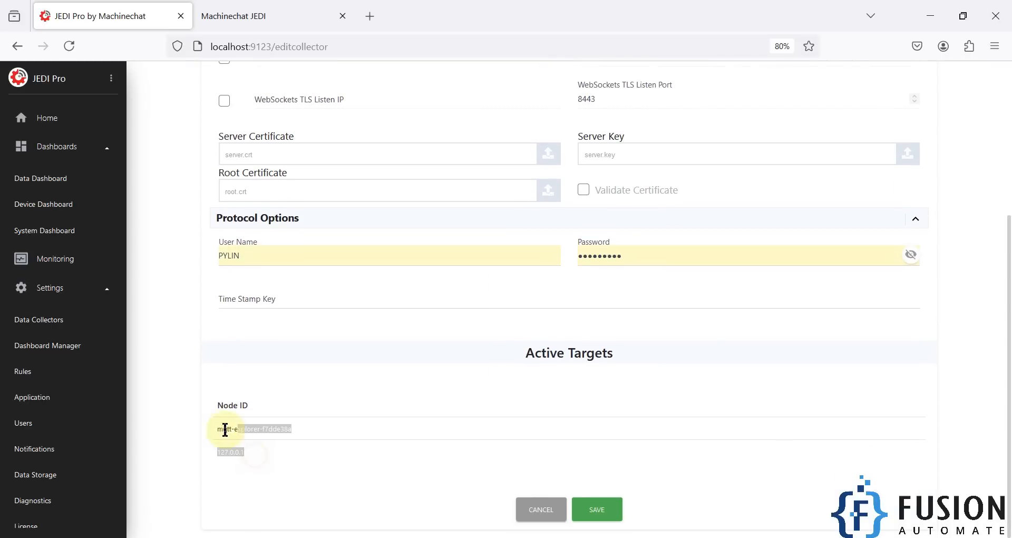
{"action": "left_click_drag", "start_coordinate": [256, 463], "coordinate": [209, 424]}
{"action": "left_click", "coordinate": [335, 472]}
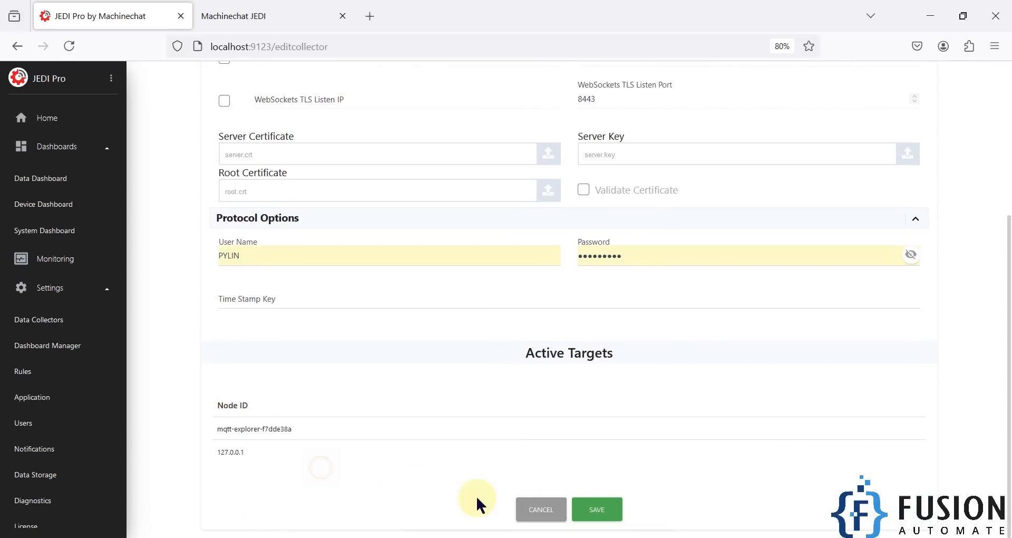
{"action": "left_click", "coordinate": [537, 512]}
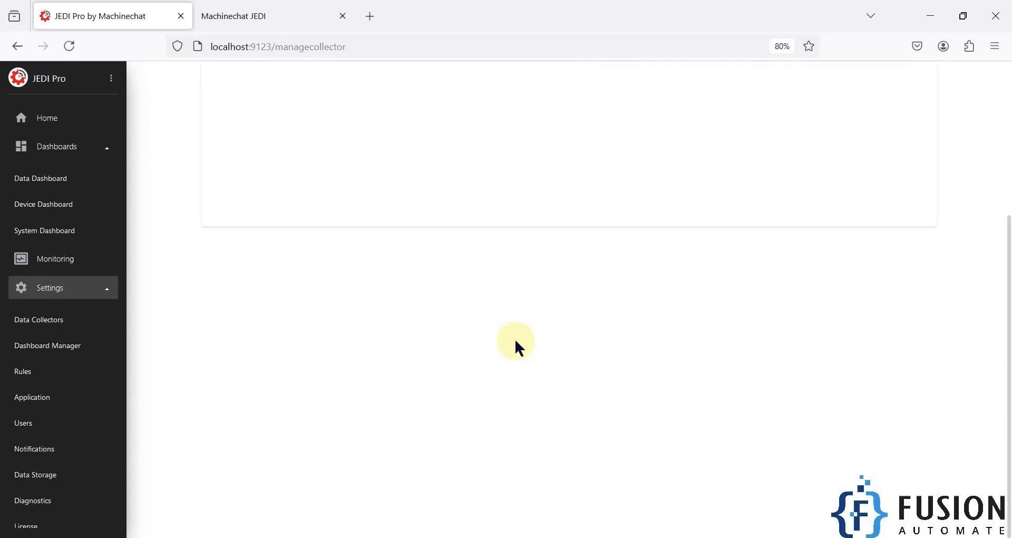
{"action": "left_click", "coordinate": [79, 205]}
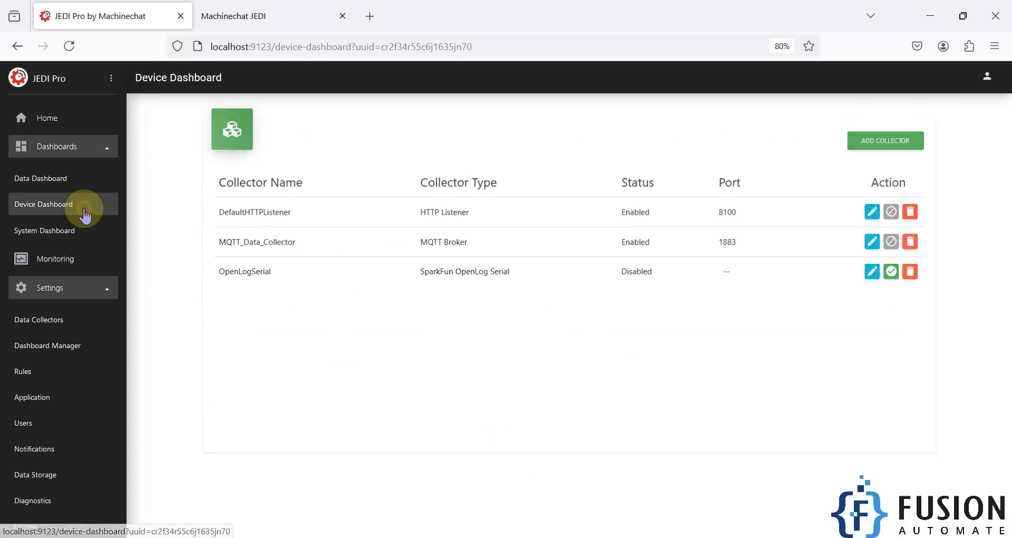
- Confirm 127.0.0.1 was last connected at 19:31:26, then switch to the Data Dashboard
{"action": "left_click_drag", "start_coordinate": [177, 226], "coordinate": [915, 230]}
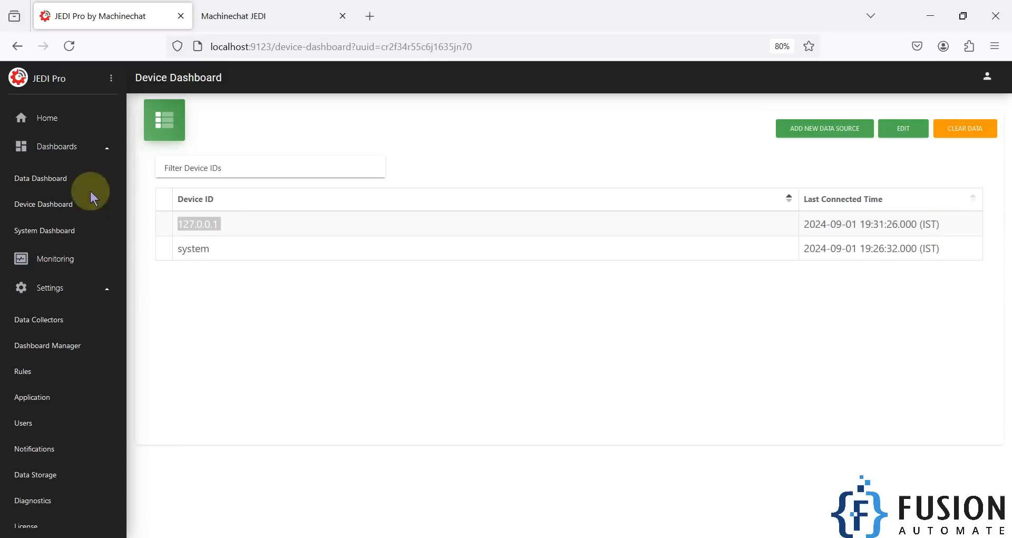
{"action": "left_click", "coordinate": [71, 184]}
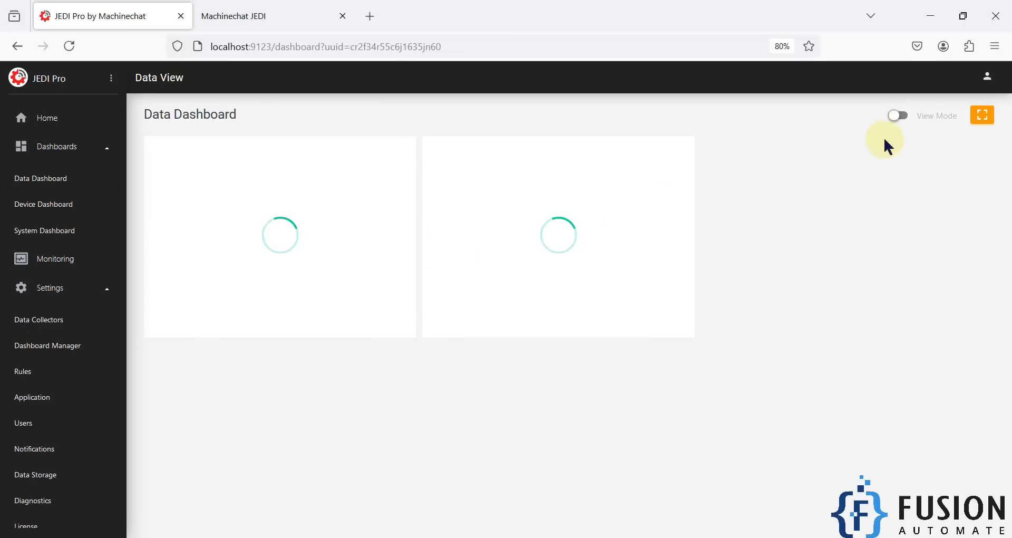
- Turn on Edit Mode and start a new Gauge chart sourced from 127.0.0.1
{"action": "left_click", "coordinate": [899, 116]}
{"action": "left_click", "coordinate": [775, 116]}
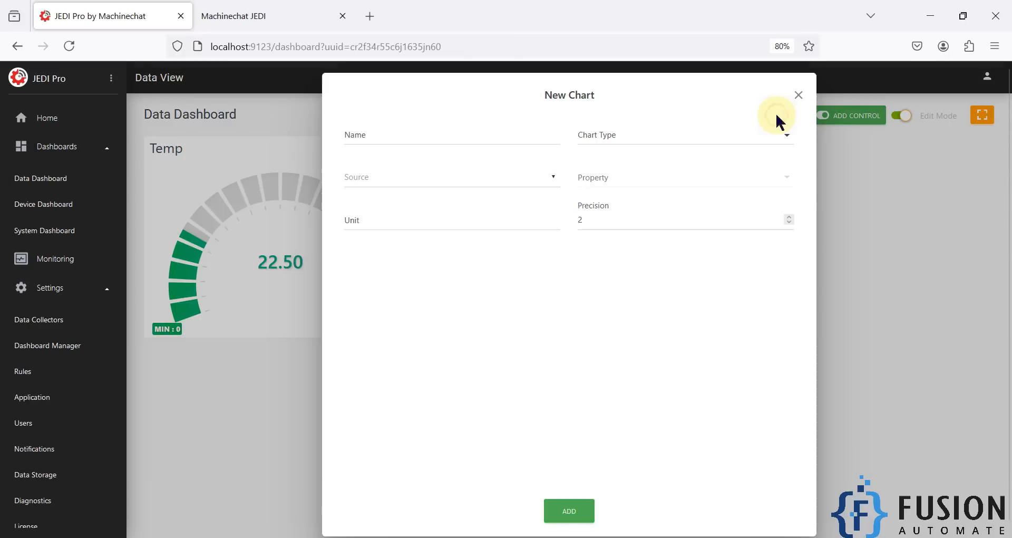
{"action": "left_click", "coordinate": [700, 140]}
{"action": "left_click", "coordinate": [610, 268]}
{"action": "left_click", "coordinate": [487, 225]}
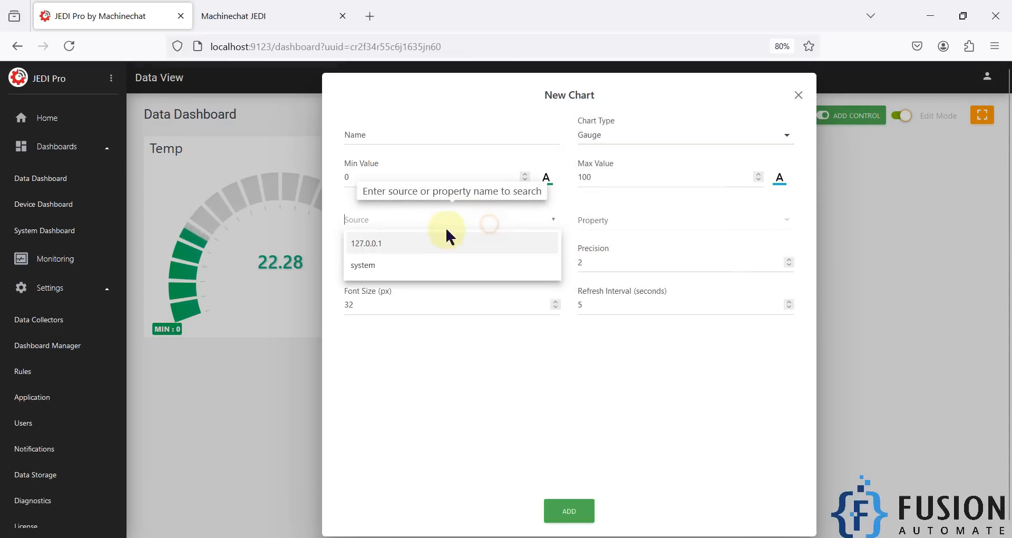
{"action": "left_click", "coordinate": [400, 247]}
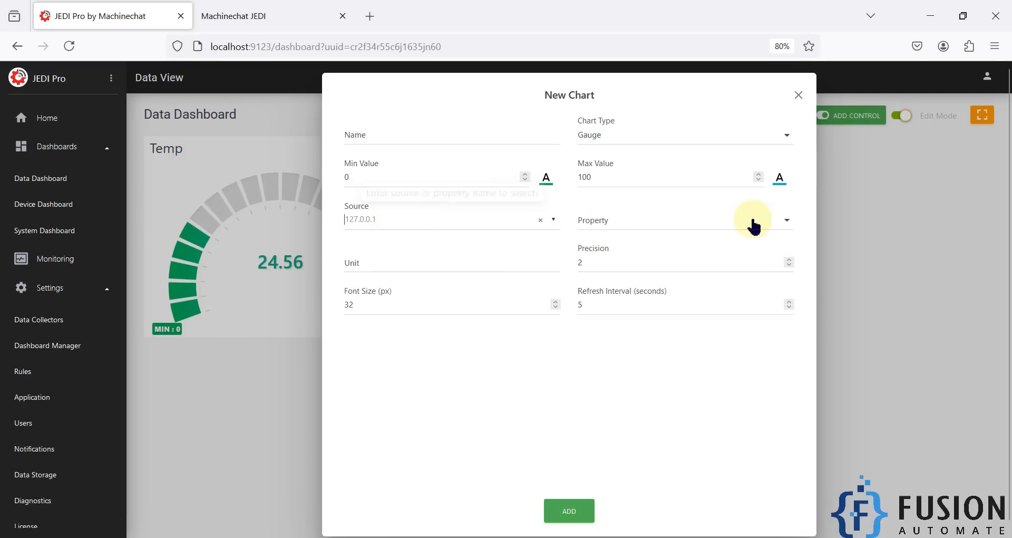
- Check the payload fields in MQTT Explorer and close the property list without choosing
{"action": "left_click", "coordinate": [732, 228]}
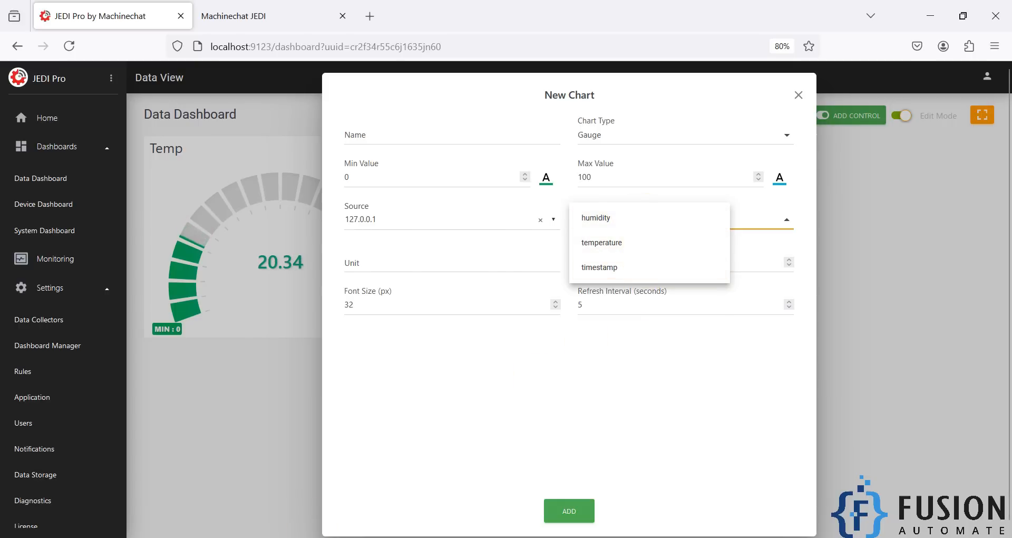
{"action": "left_click", "coordinate": [361, 536]}
{"action": "left_click", "coordinate": [656, 326]}
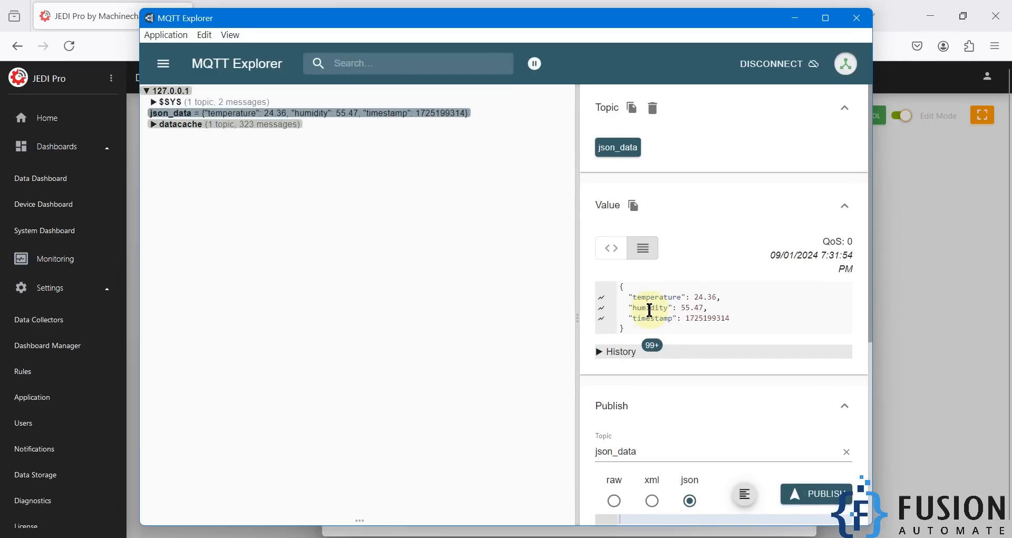
{"action": "left_click", "coordinate": [795, 18]}
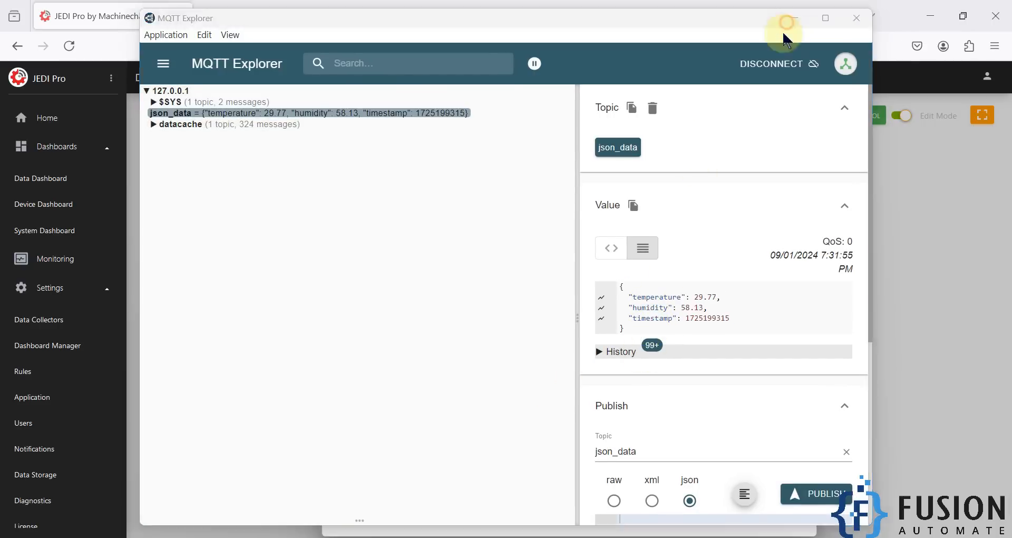
{"action": "left_click", "coordinate": [695, 360]}
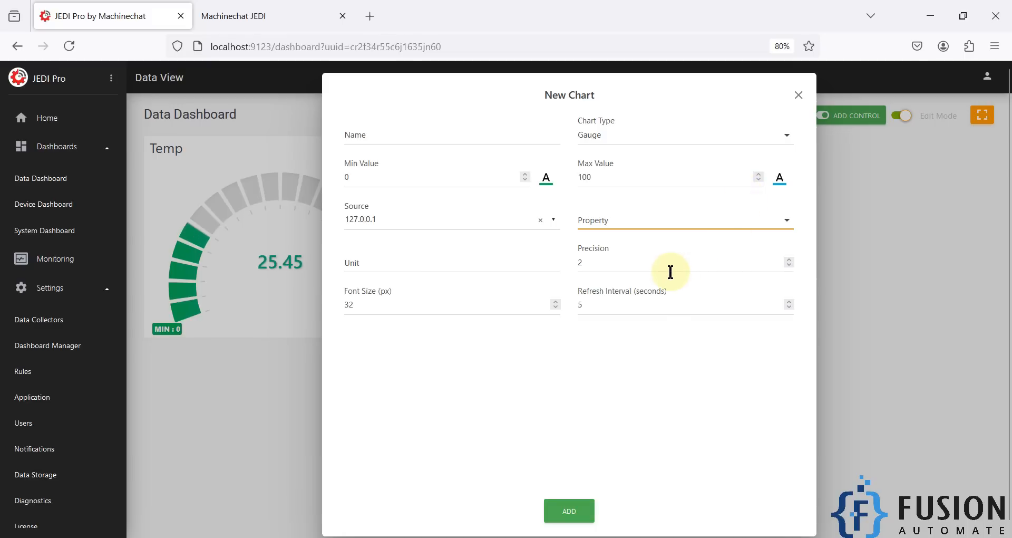
- Move through the Precision, Font Size and chart type fields, then close the form without adding
{"action": "left_click", "coordinate": [583, 264]}
{"action": "key", "text": "Tab"}
{"action": "left_click", "coordinate": [736, 135]}
{"action": "scroll", "coordinate": [664, 97], "scroll_direction": "up", "scroll_amount": 1}
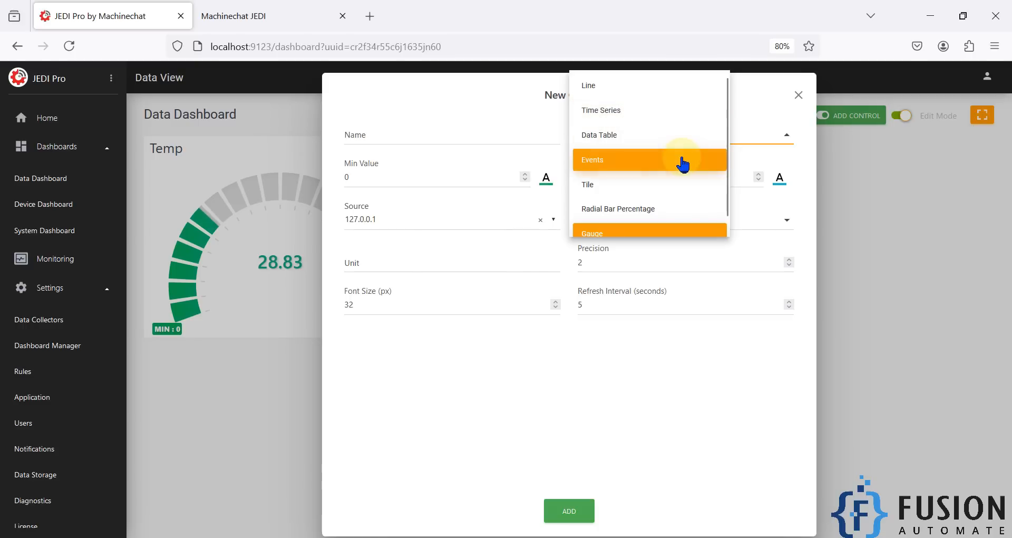
{"action": "scroll", "coordinate": [675, 174], "scroll_direction": "down", "scroll_amount": 1}
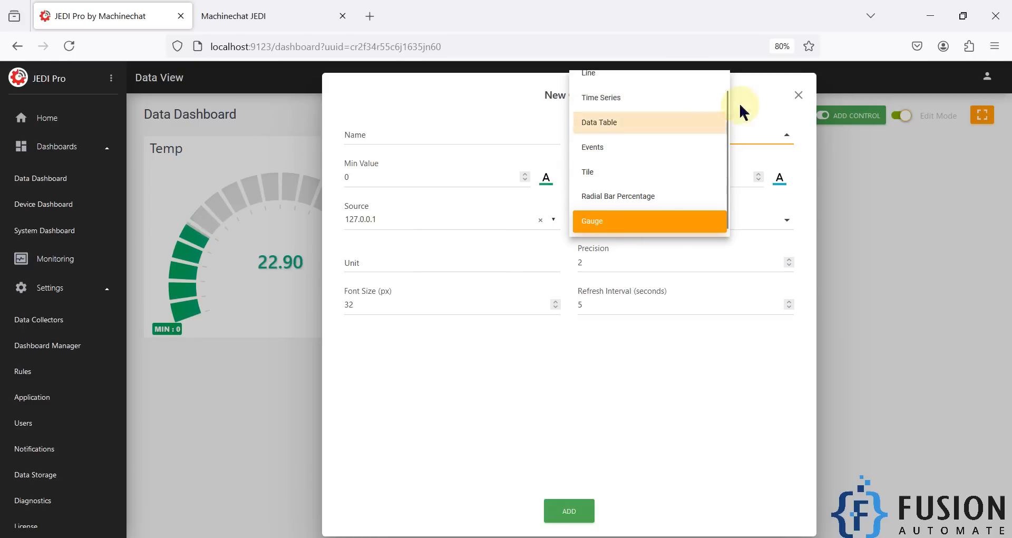
{"action": "left_click", "coordinate": [798, 96]}
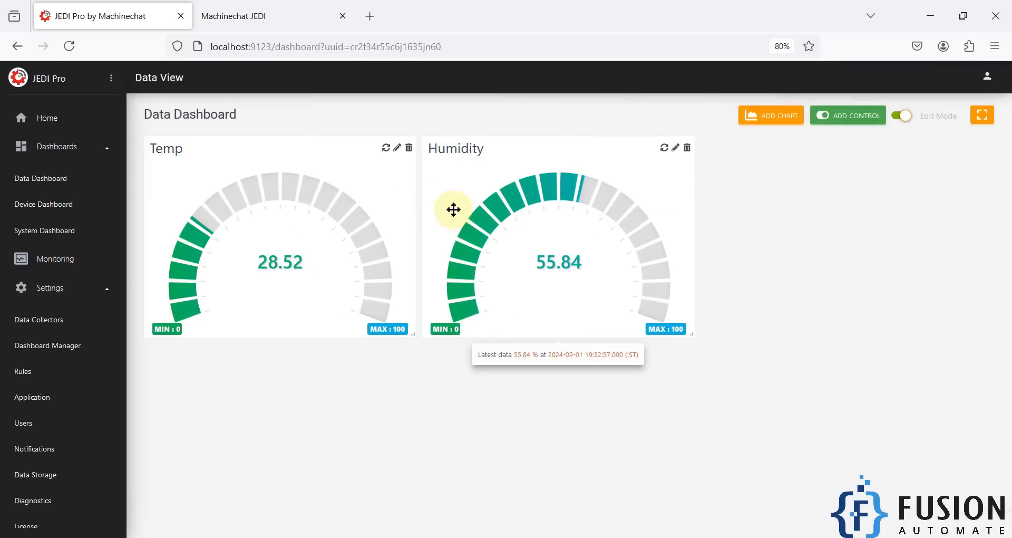
{"action": "left_click", "coordinate": [981, 119]}
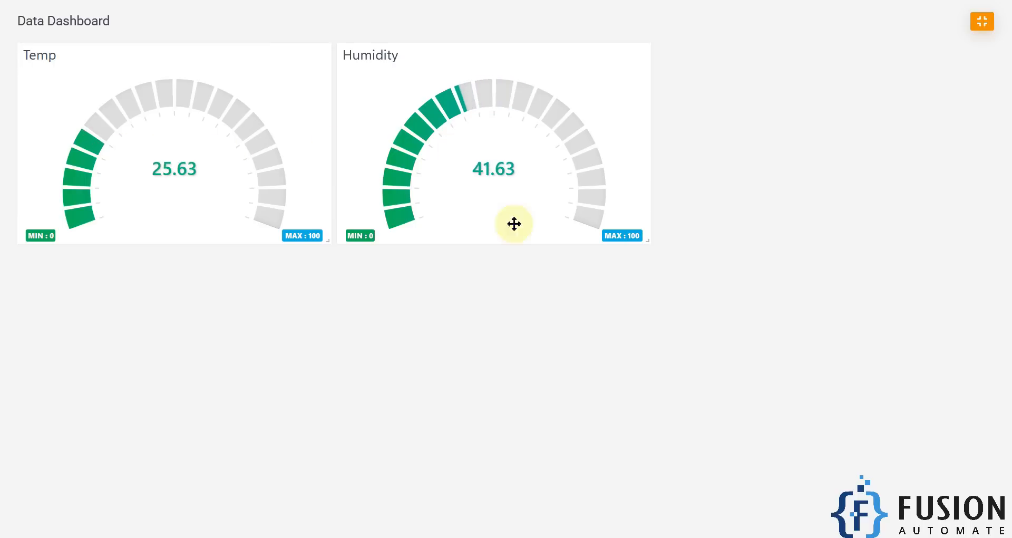
{"action": "key", "text": "Escape"}
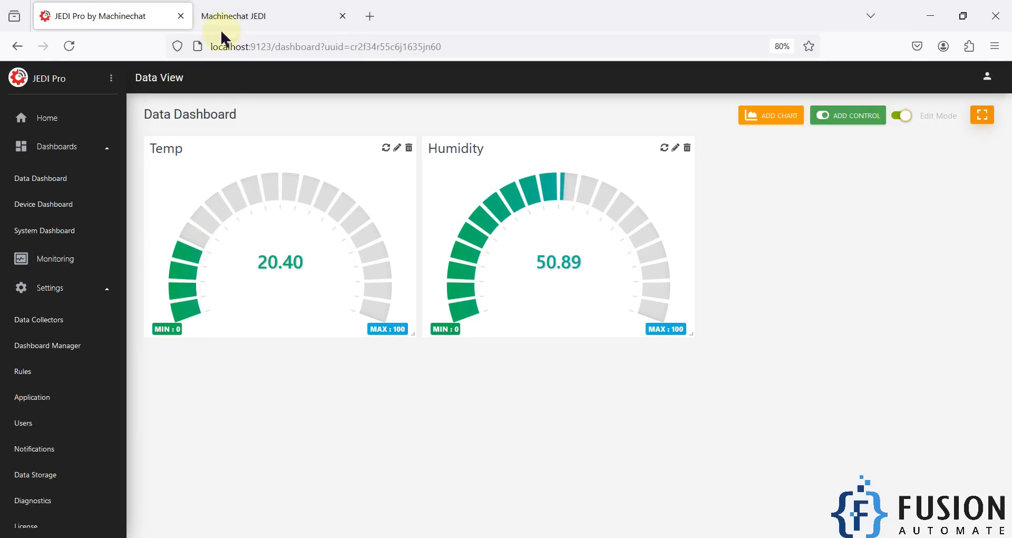
- Look over the Fusion Automate tutorial list, selecting 'Configure' in a tutorial title, then return to JEDI Pro
{"action": "left_click", "coordinate": [241, 13]}
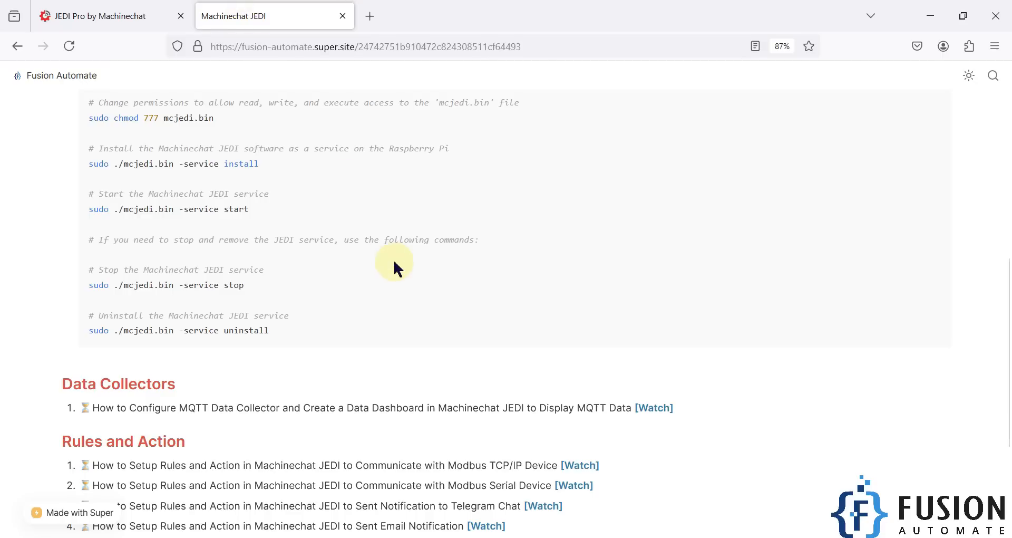
{"action": "double_click", "coordinate": [154, 408]}
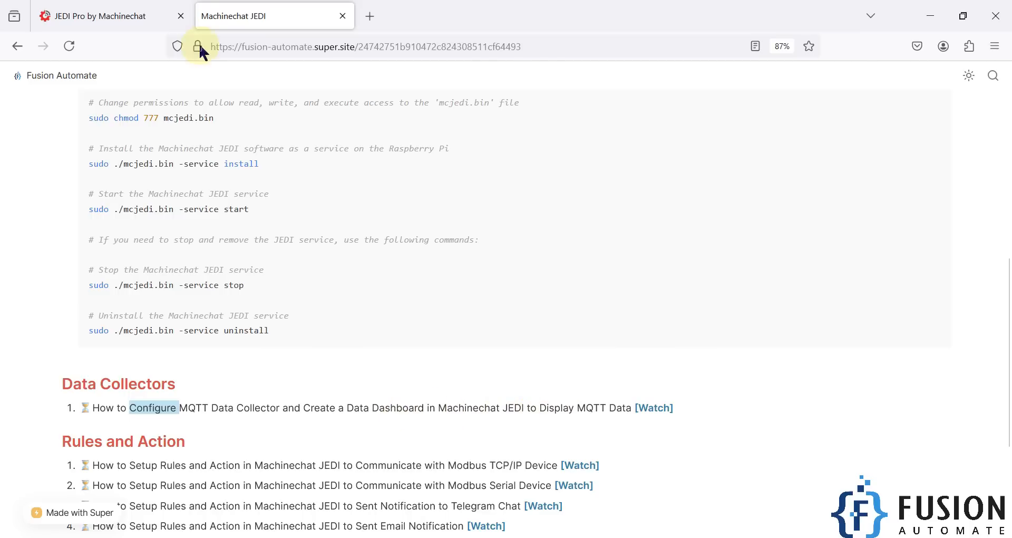
{"action": "left_click", "coordinate": [136, 7]}
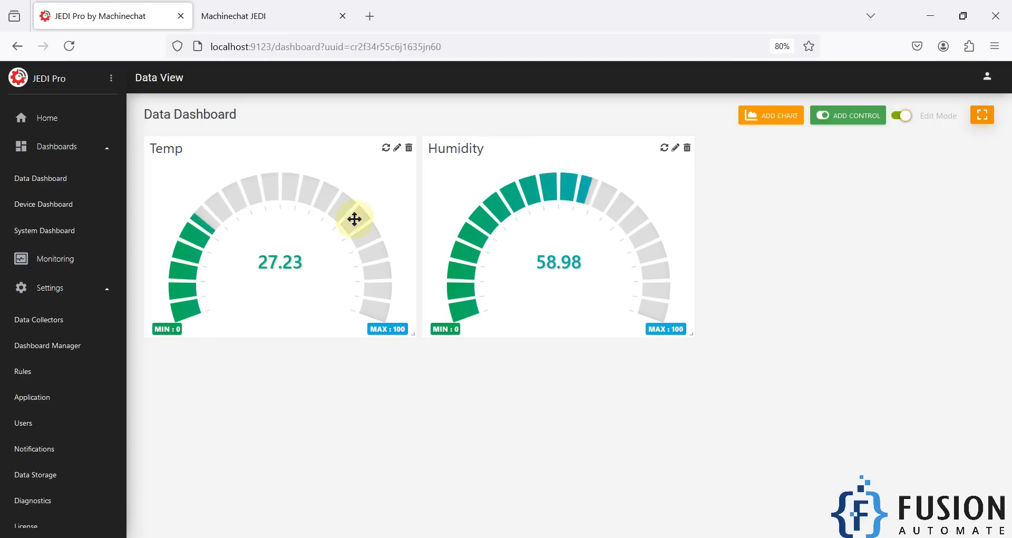
- Scroll further through the tutorials, return to JEDI Pro, and minimize the browser
{"action": "left_click", "coordinate": [270, 21]}
{"action": "scroll", "coordinate": [359, 338], "scroll_direction": "down", "scroll_amount": 2}
{"action": "scroll", "coordinate": [383, 377], "scroll_direction": "down", "scroll_amount": 3}
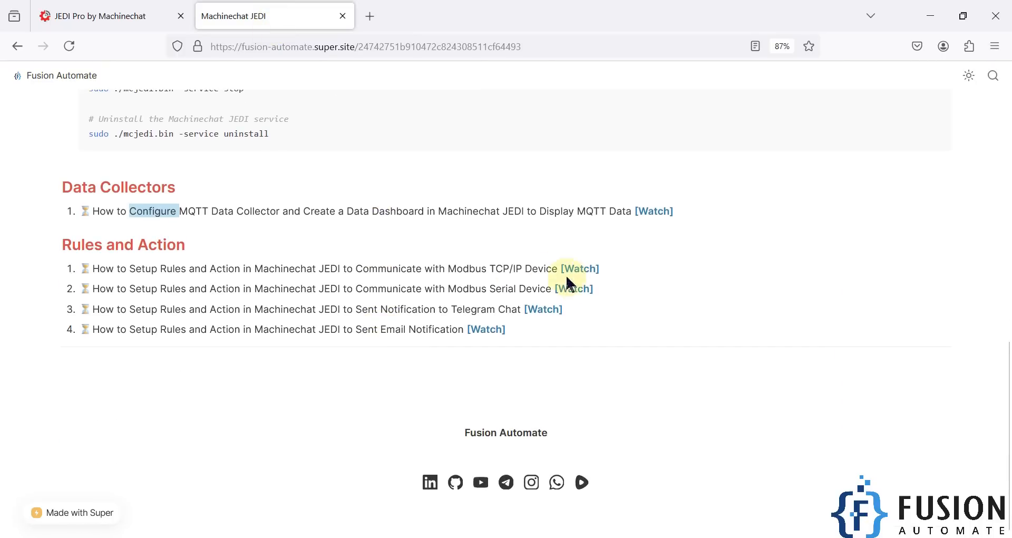
{"action": "left_click", "coordinate": [602, 284]}
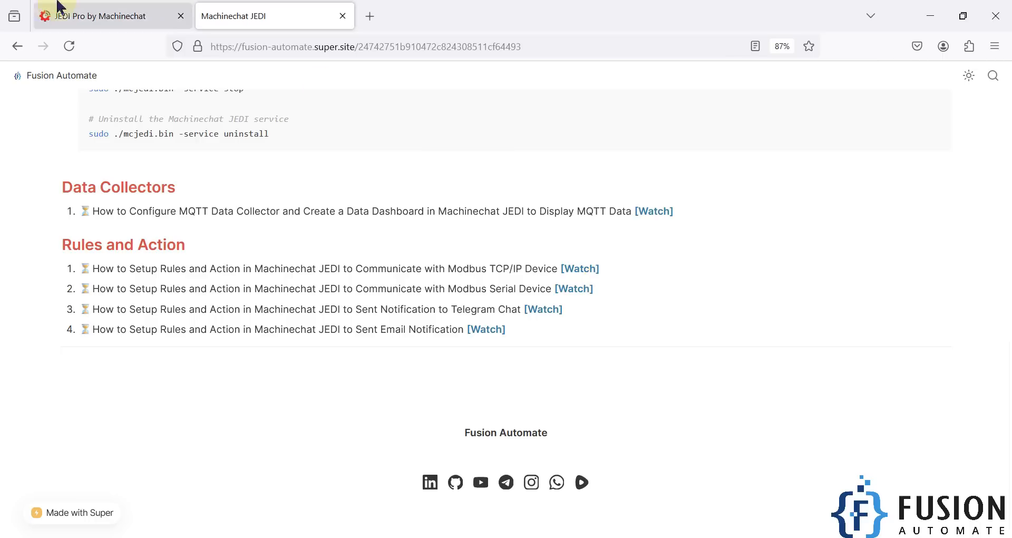
{"action": "left_click", "coordinate": [103, 10]}
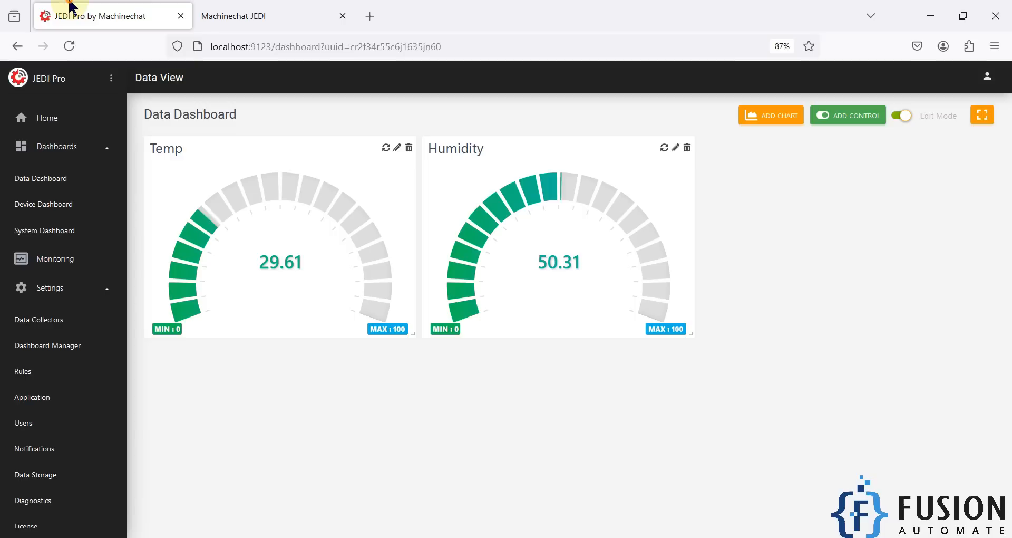
{"action": "left_click", "coordinate": [926, 8]}
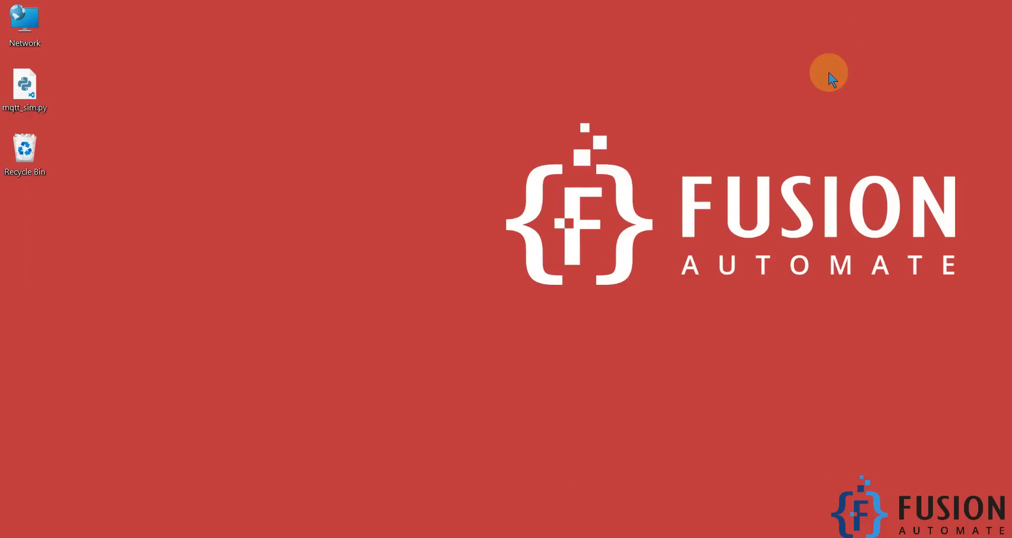